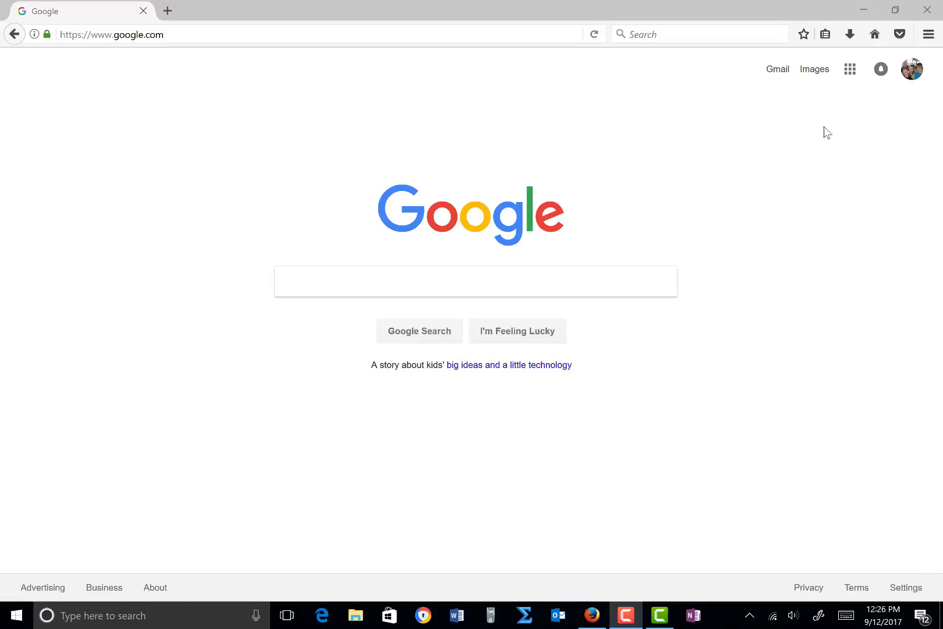
- Go to Google Drive and create a new blank Google Sheets spreadsheet
click(850, 70)
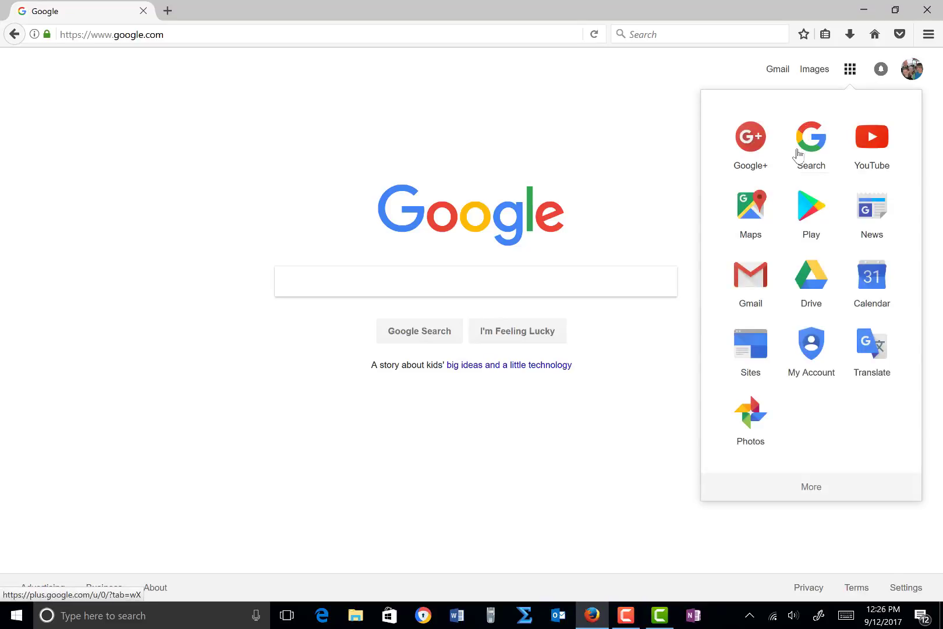
click(818, 282)
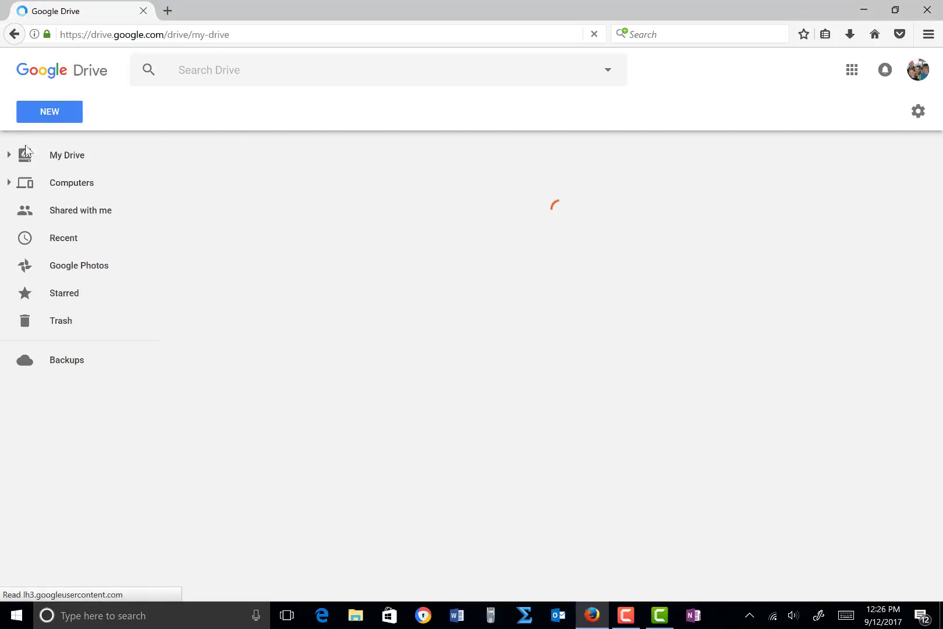
click(51, 113)
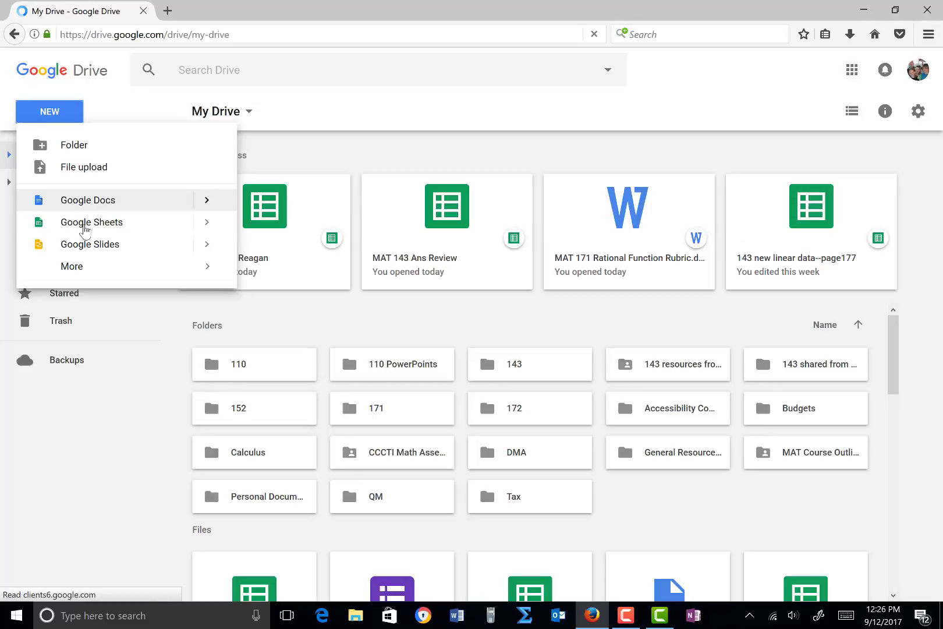
key(Escape)
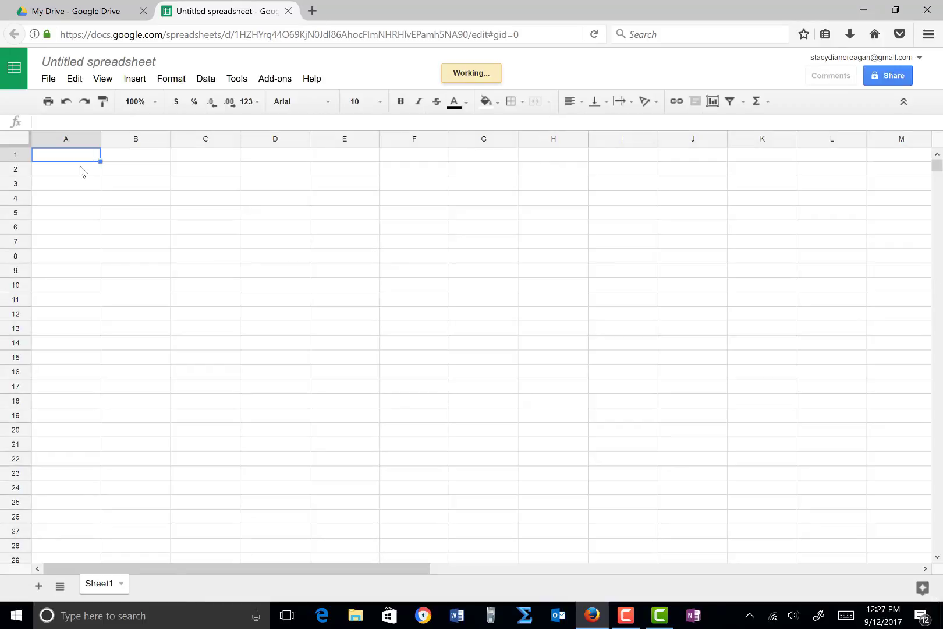
- Enter the heading "Distance in Miles" in cell A1 and widen column A to fit it
text(Dista)
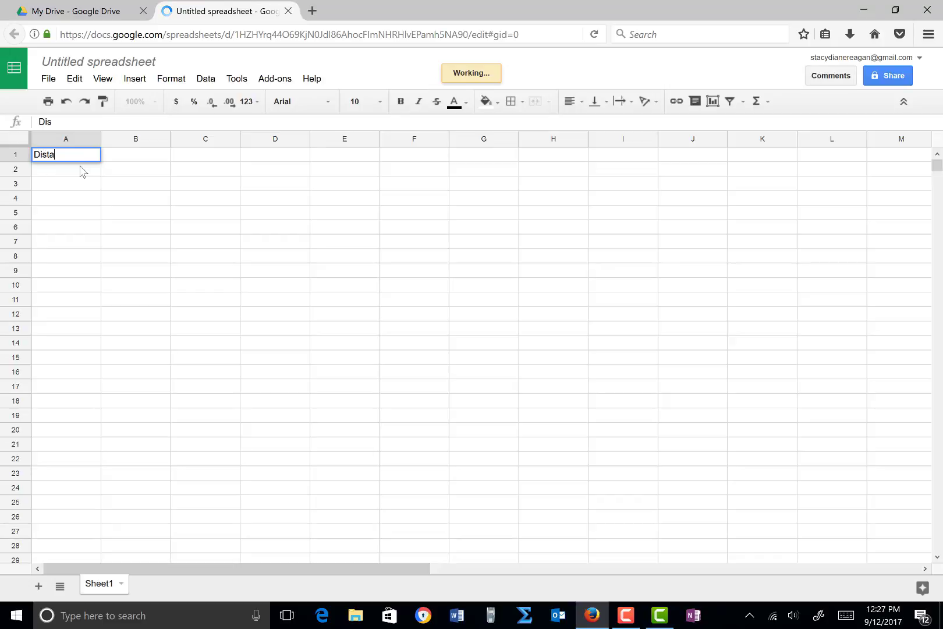
text(nce in Miles)
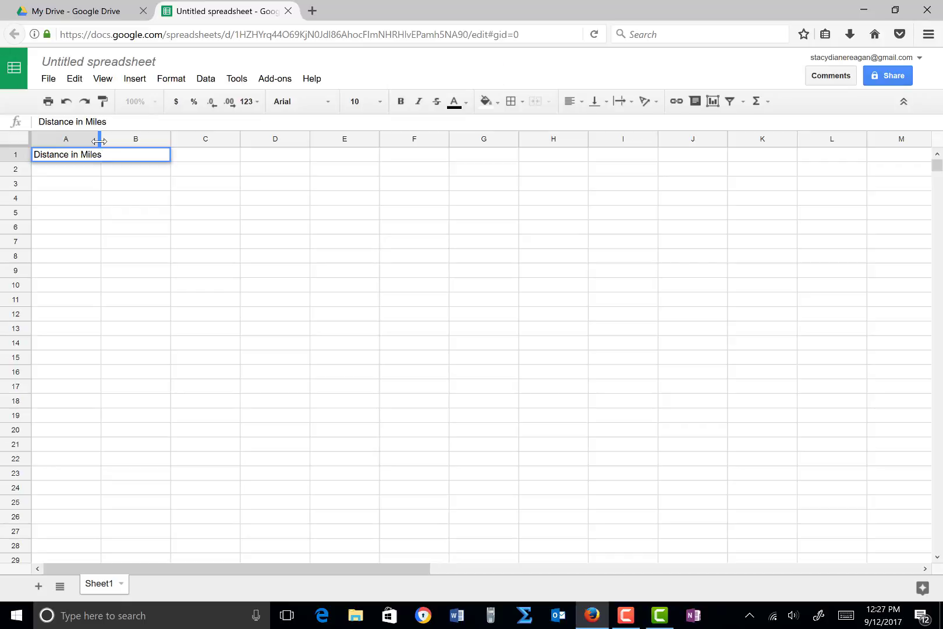
drag(99, 140, 115, 141)
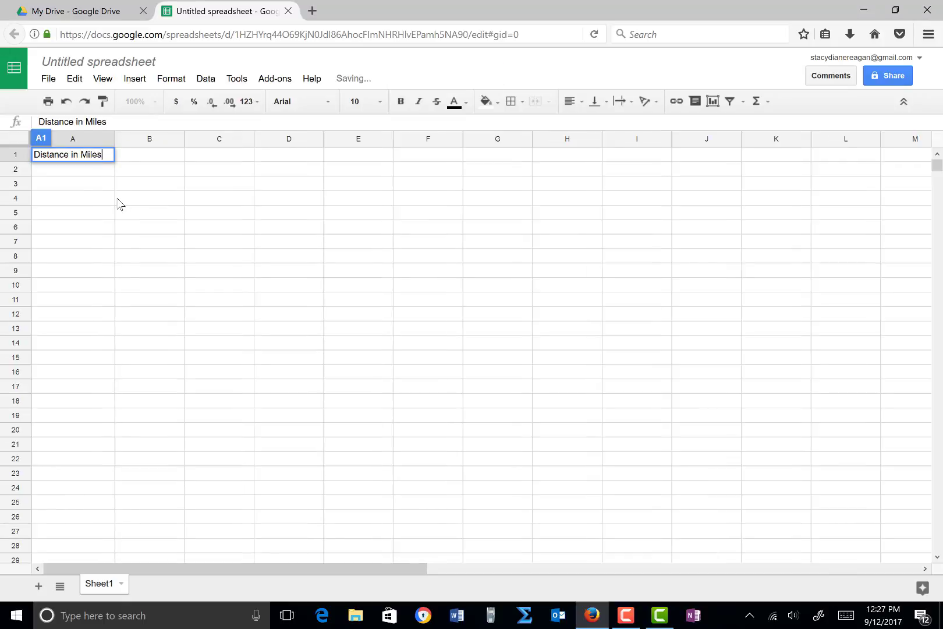
- Enter the heading "Taxi Fare in Dollars" in cell B1 and widen column B to fit it
click(142, 152)
text(C)
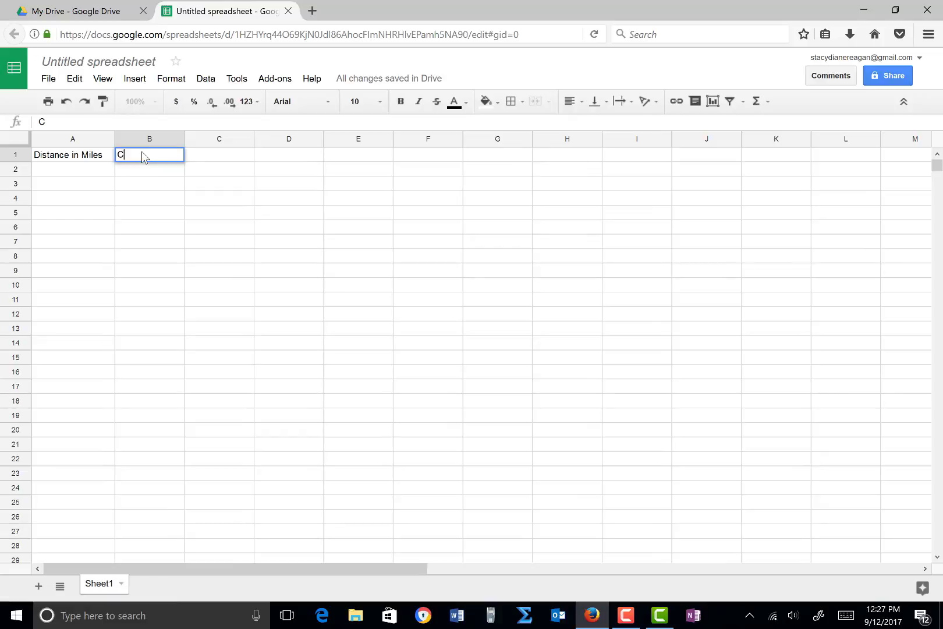
key(BackSpace)
text(Taxi Far in)
key(BackSpace)
key(BackSpace)
key(BackSpace)
text(e in Dollars)
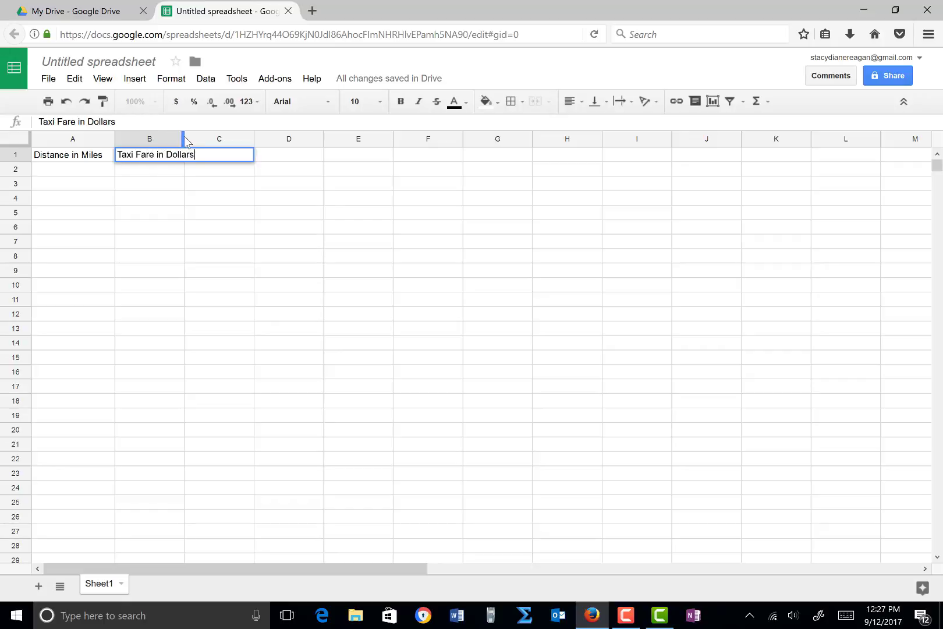
drag(184, 140, 199, 144)
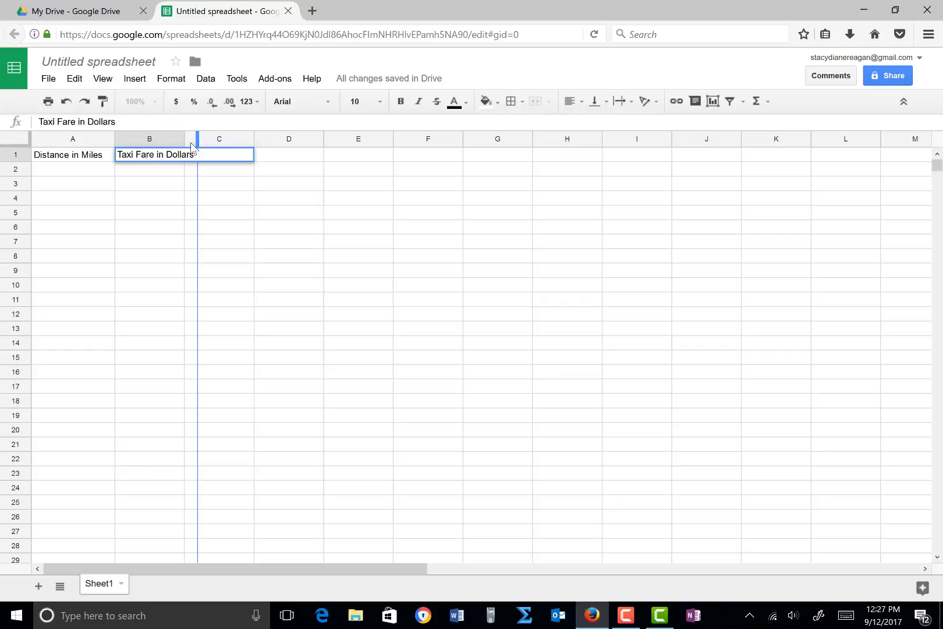
- Fill cells A2 to A7 with the distances 0, 1, 2, 3, 4 and 5
click(66, 174)
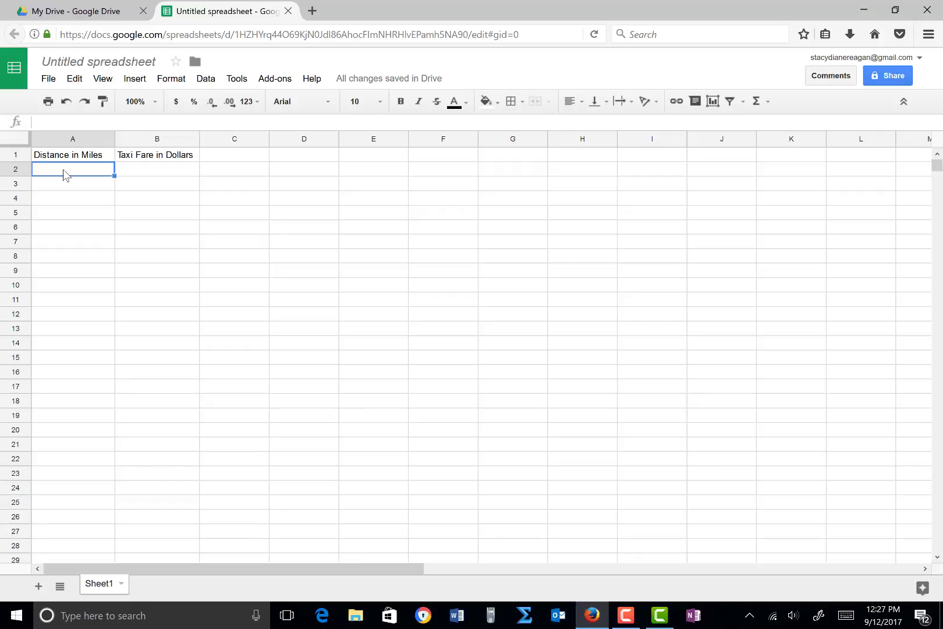
text(0)
key(Return)
text(1)
key(Return)
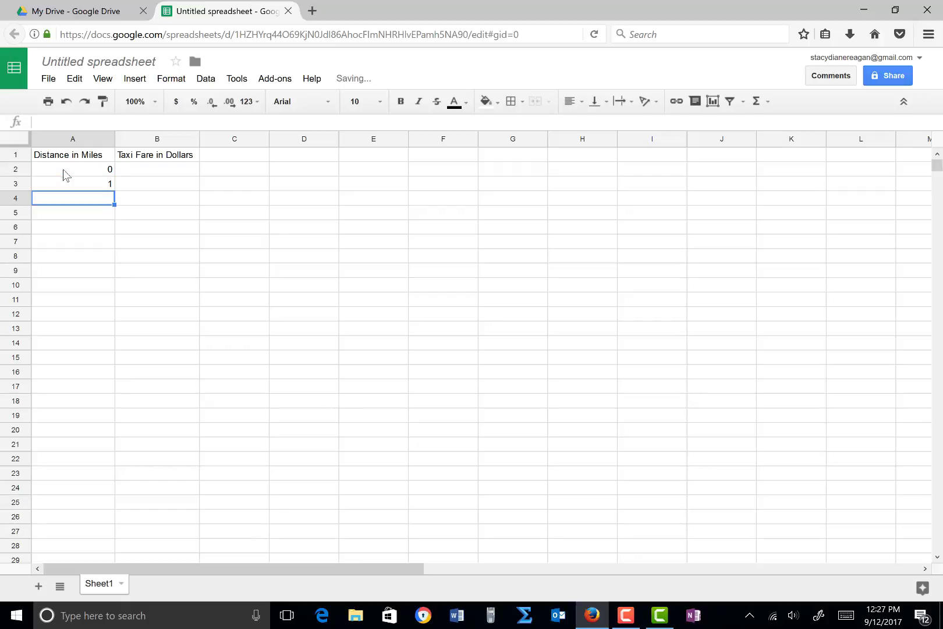
text(2)
key(Return)
text(3)
key(Return)
text(4)
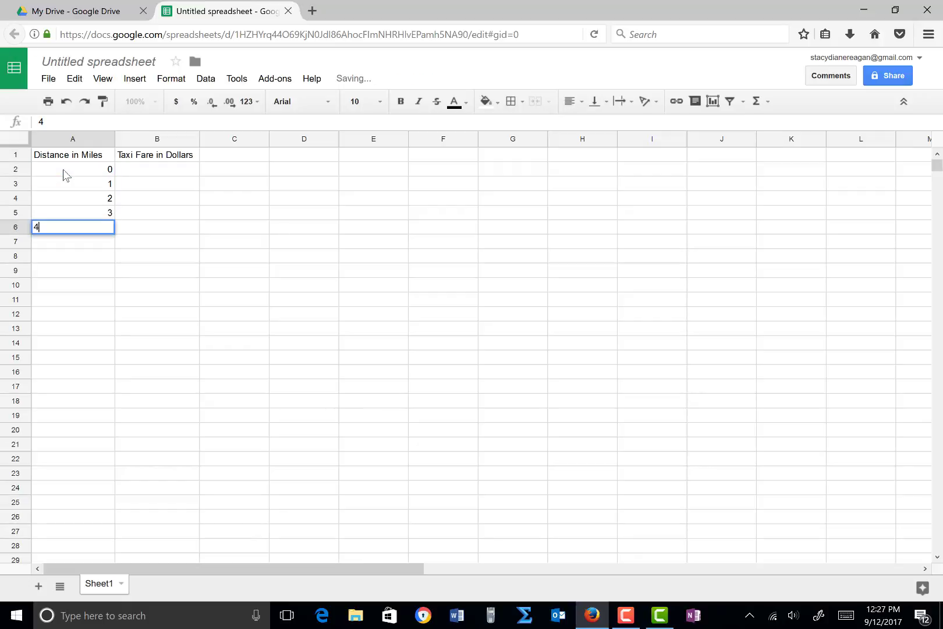
key(Return)
text(5)
key(Return)
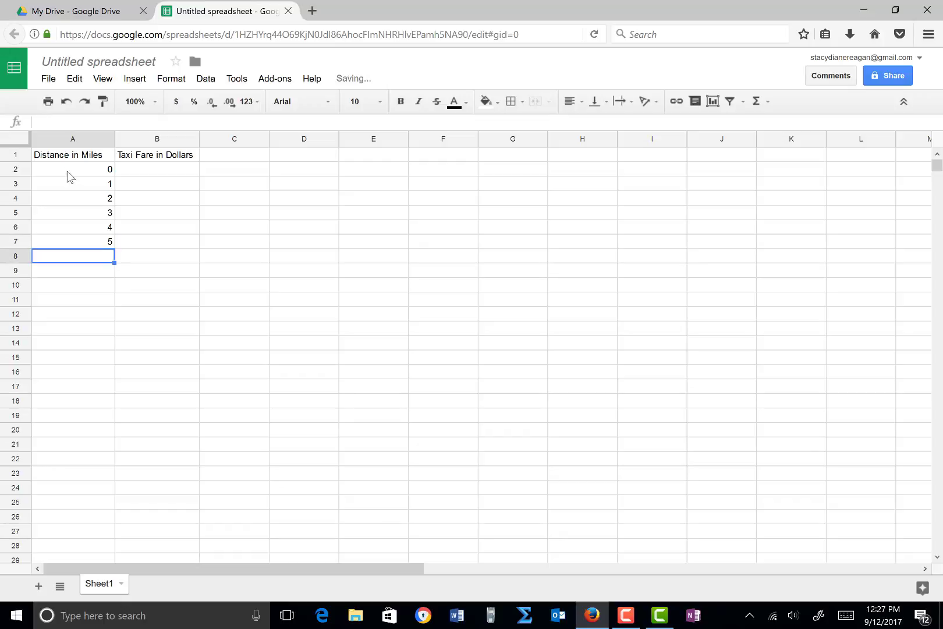
- Fill cells B2 to B7 with the taxi fares 3.70, 6, 8.30, 10.60, 12.90 and 15
click(138, 170)
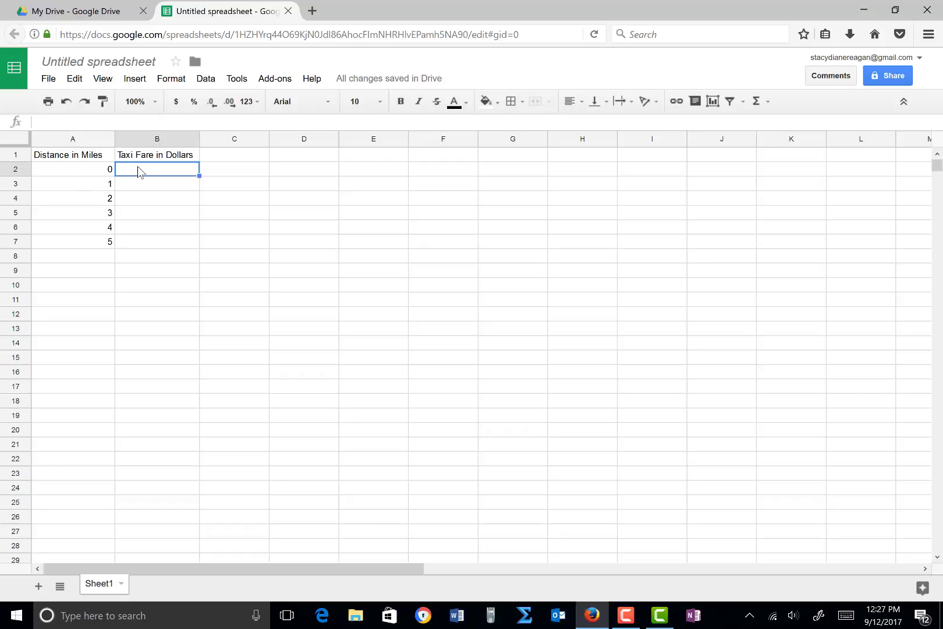
text(3.70)
key(Up)
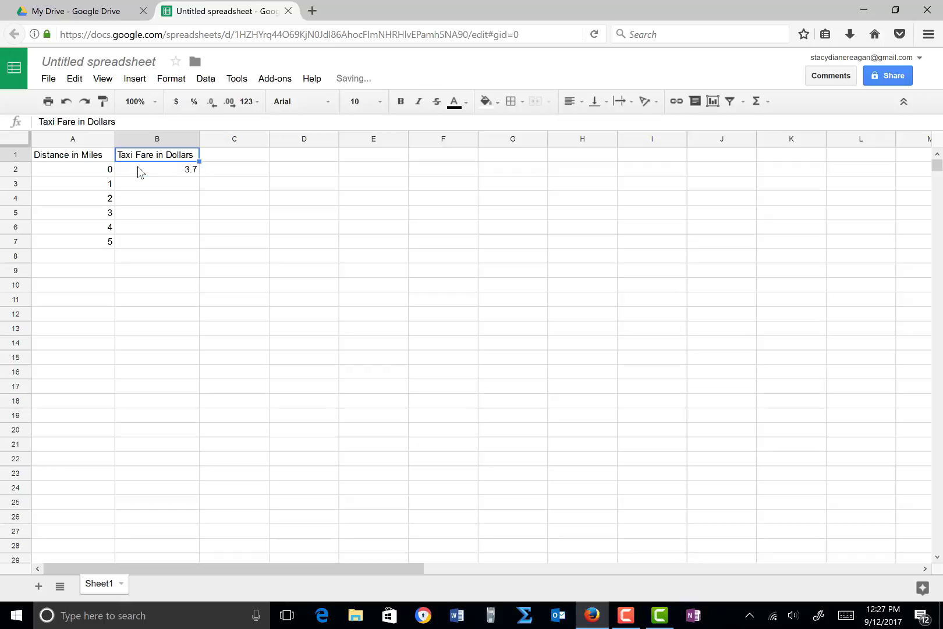
click(153, 189)
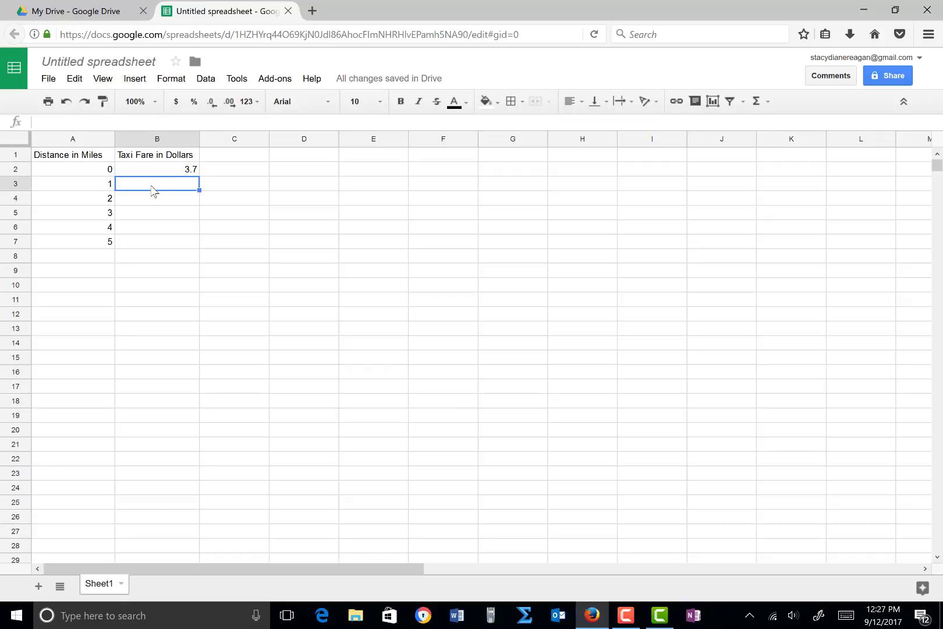
text(6)
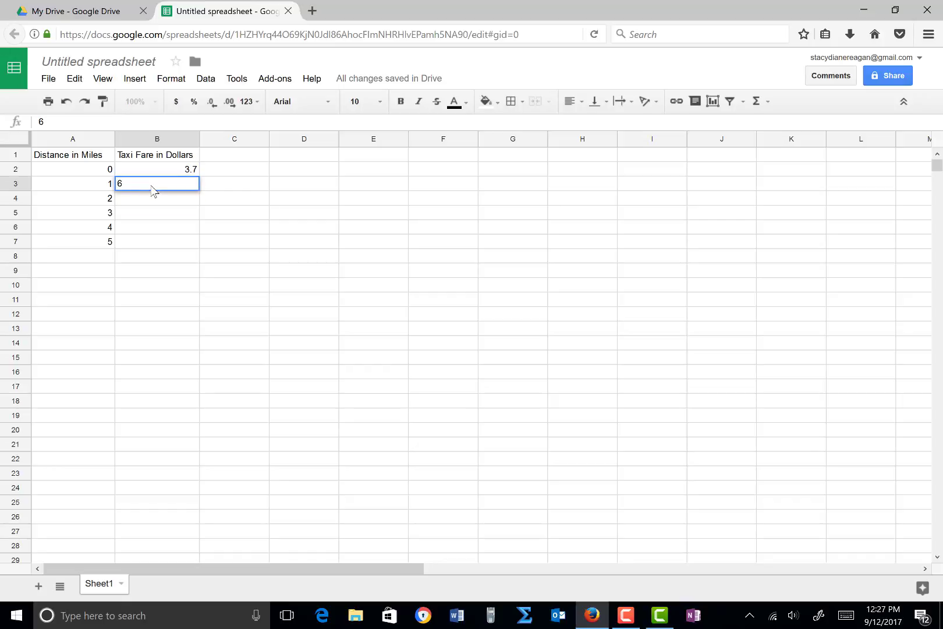
key(Return)
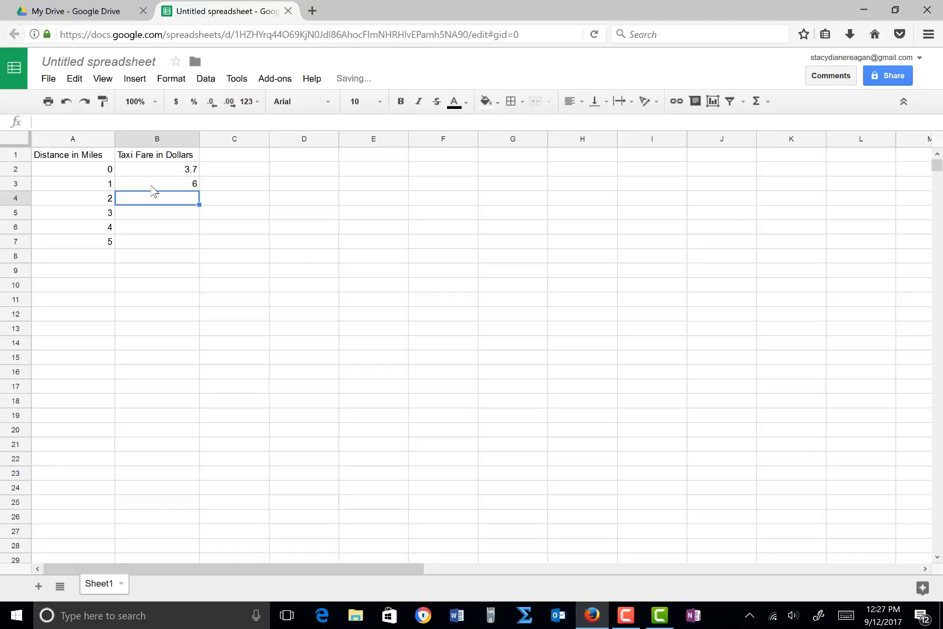
text(8.30)
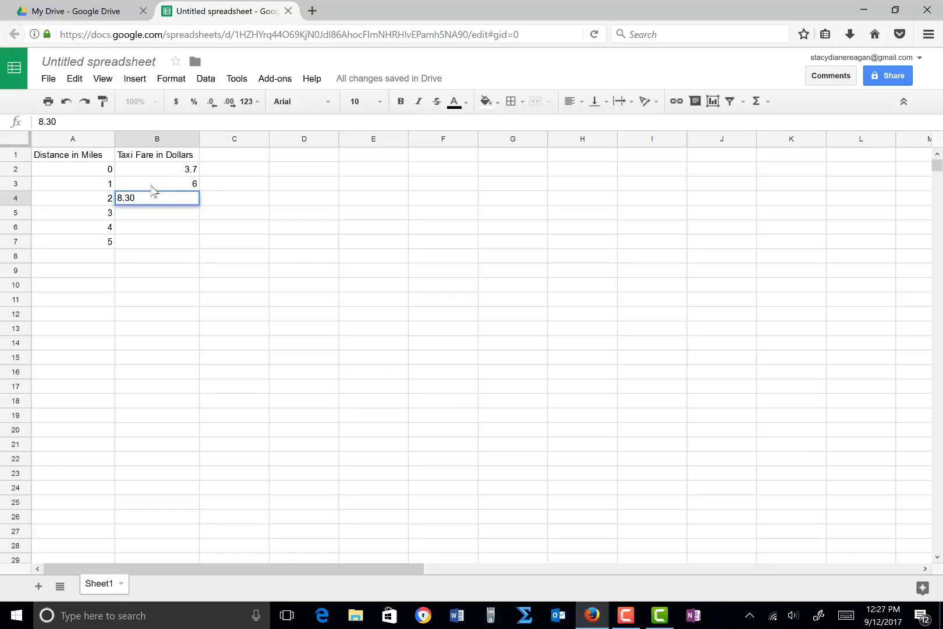
key(Return)
text(10.)
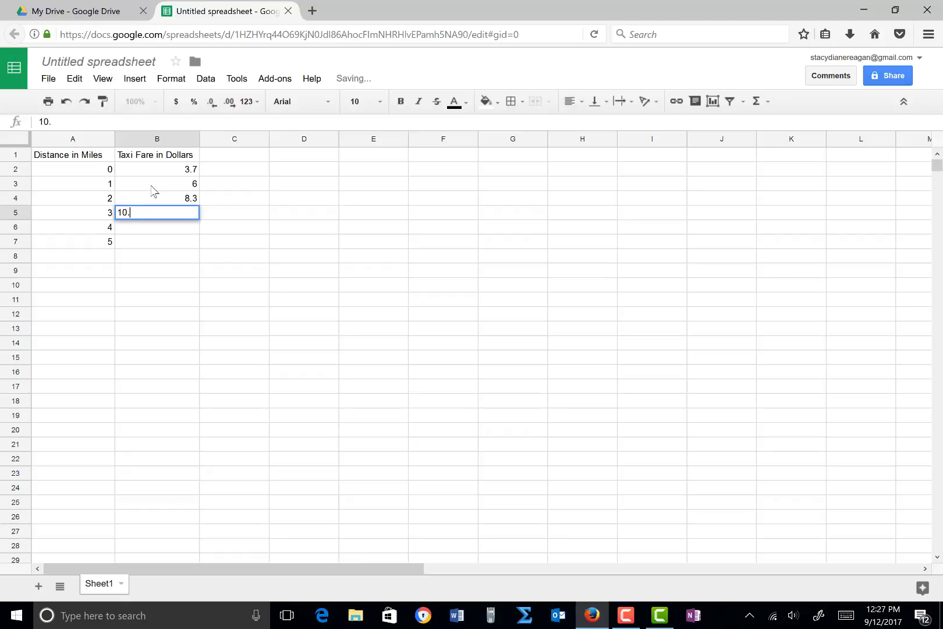
text(60)
key(Return)
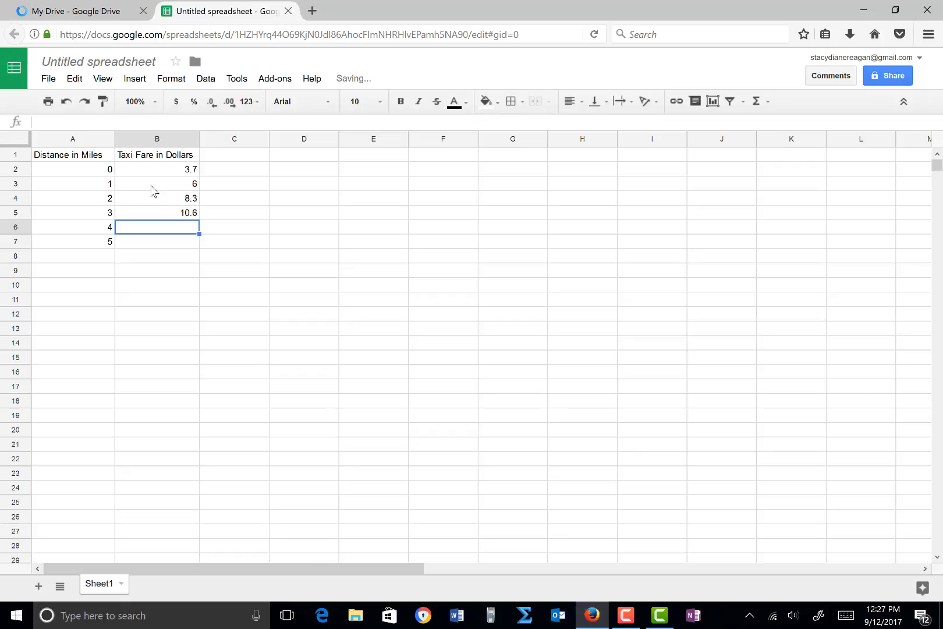
text(12.90)
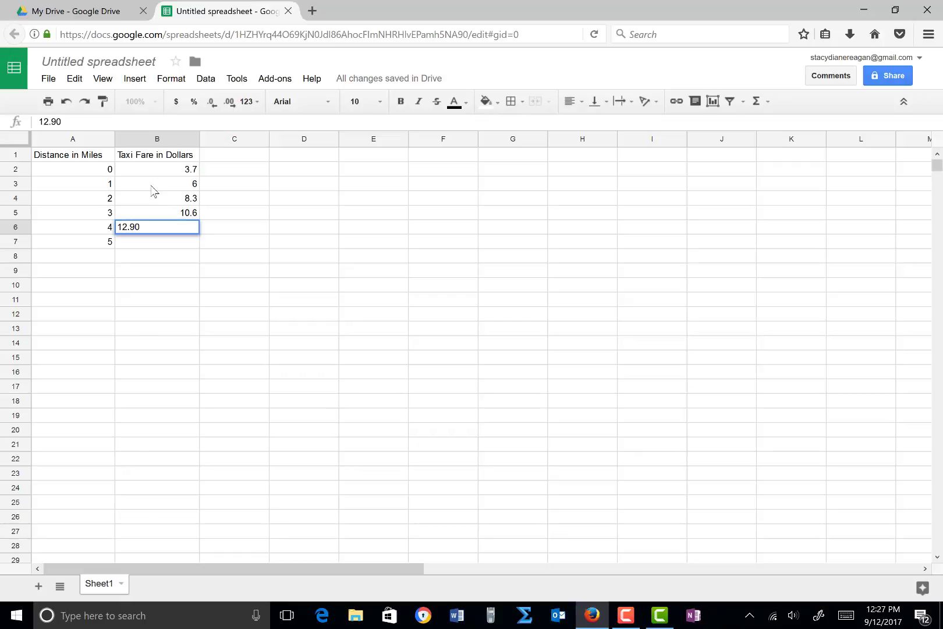
key(Return)
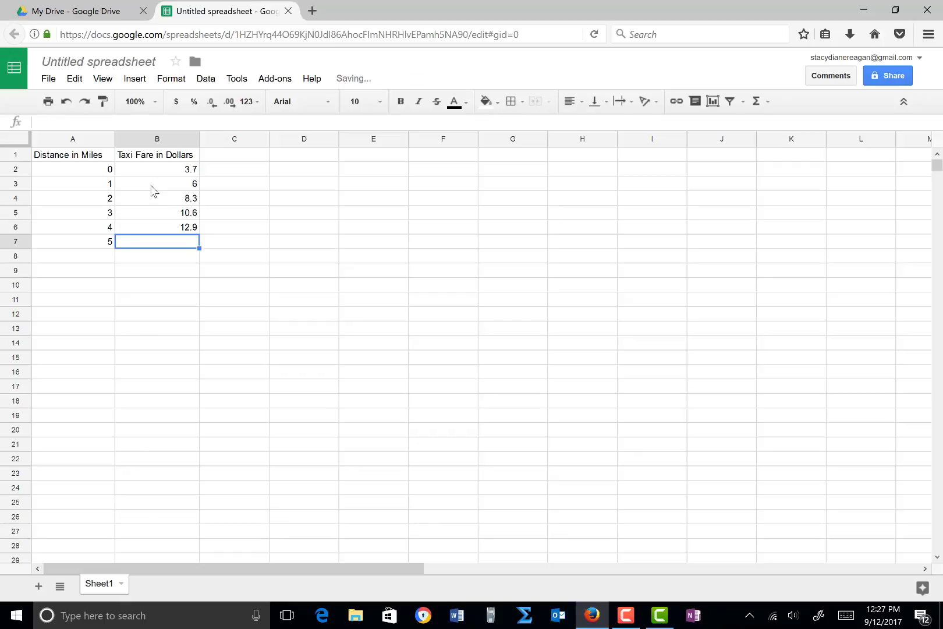
text(15)
key(Return)
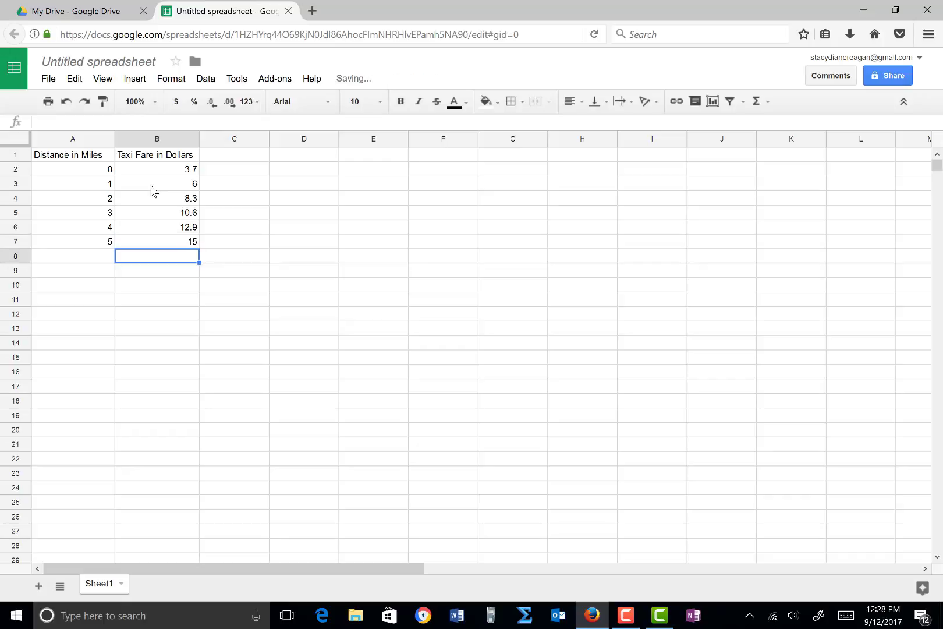
- Correct the taxi fare for 5 miles in cell B7 to 15.2
click(175, 242)
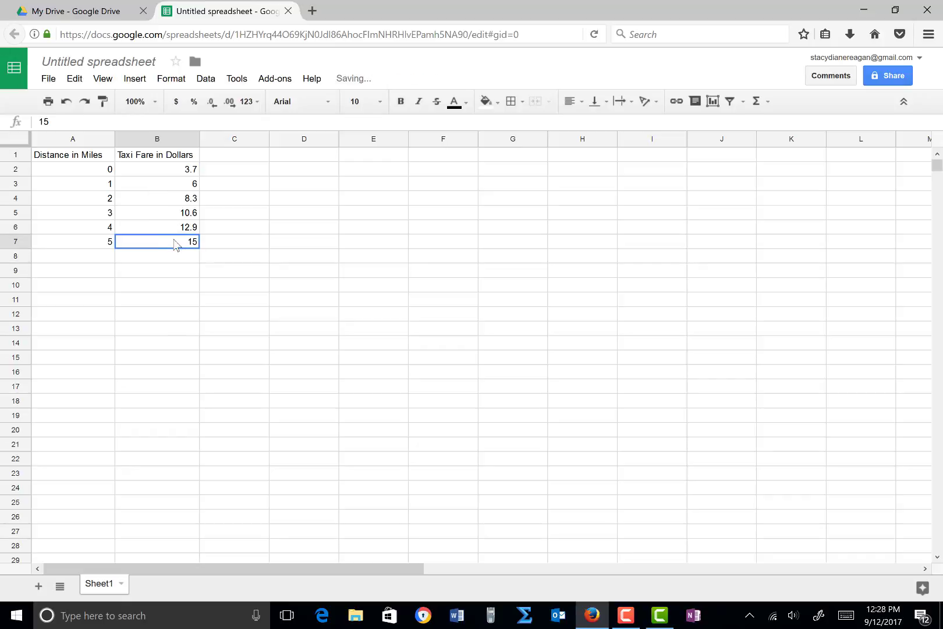
click(67, 119)
text(.2)
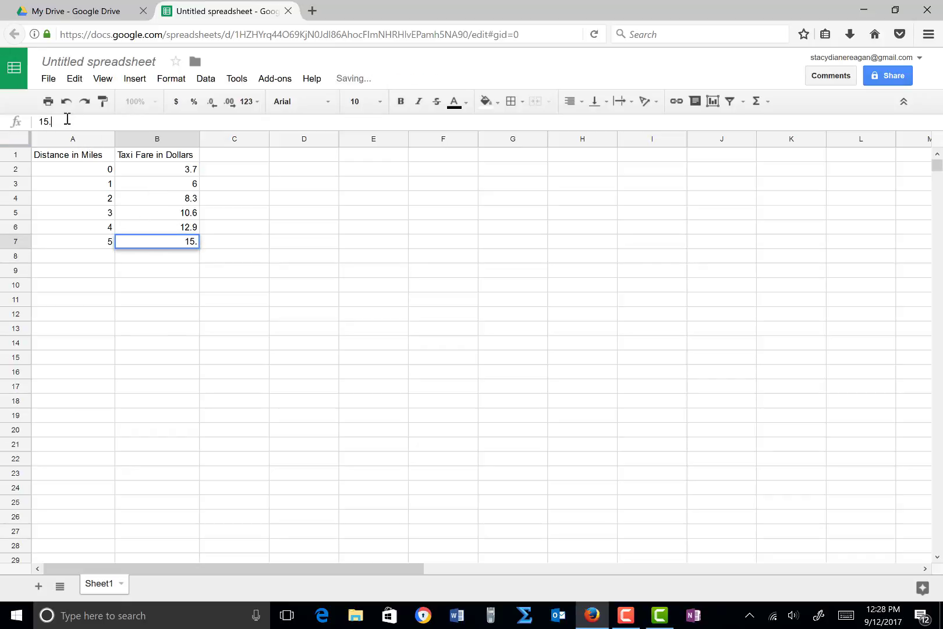
key(Return)
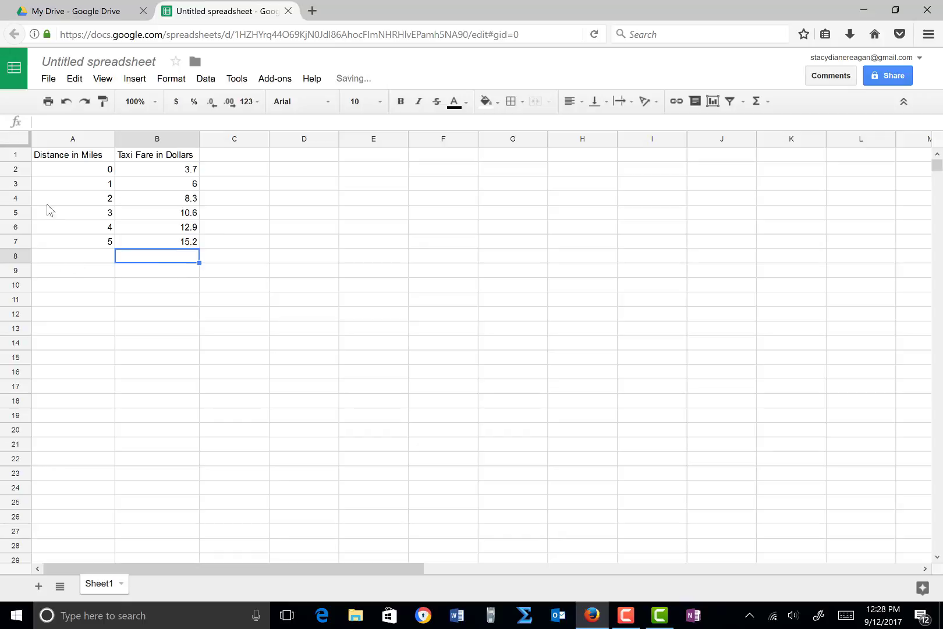
- Insert a chart from the data in A1:B7 and move it clear of the table
drag(58, 162, 159, 245)
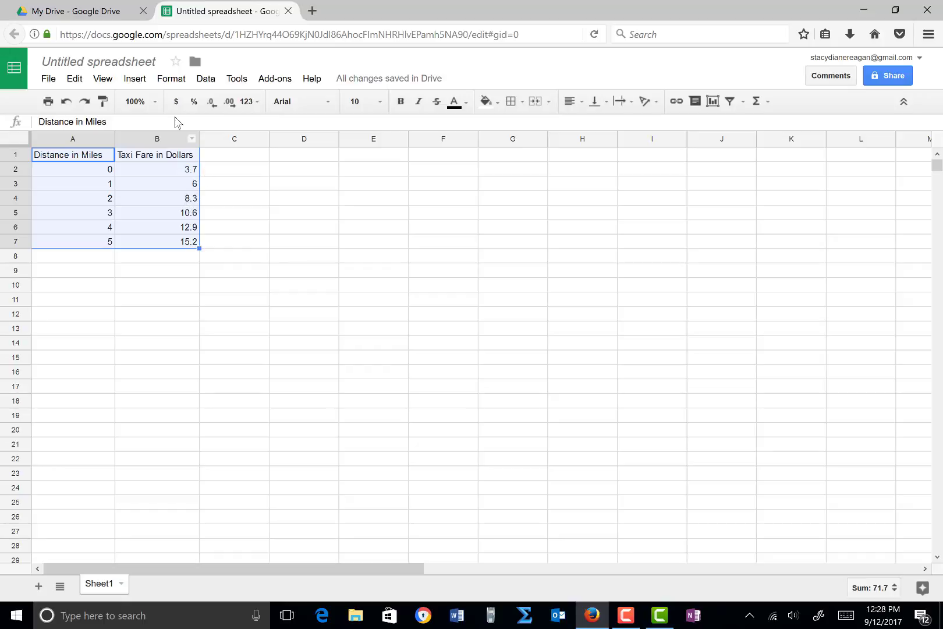
click(134, 79)
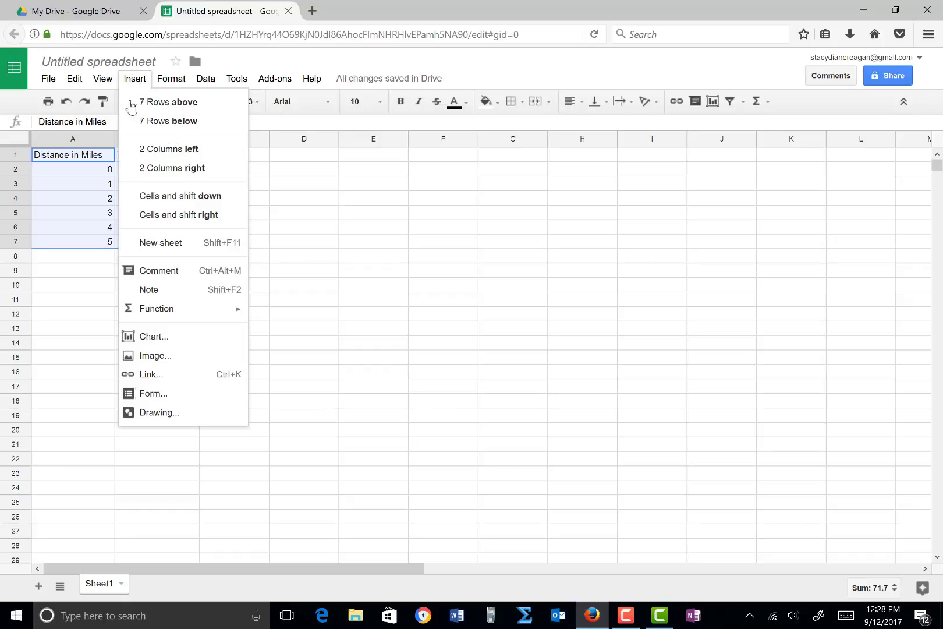
click(156, 338)
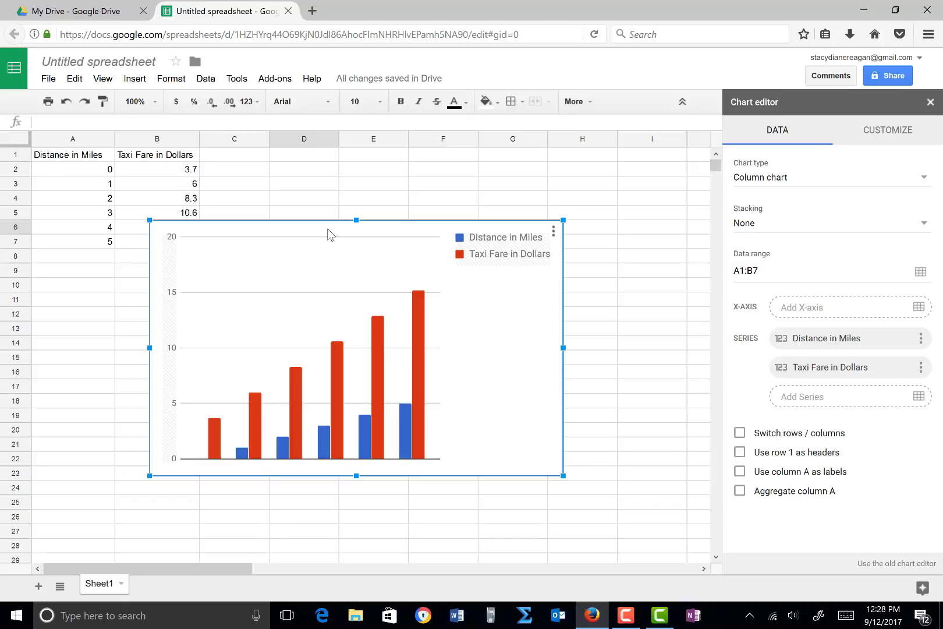
drag(328, 234, 413, 224)
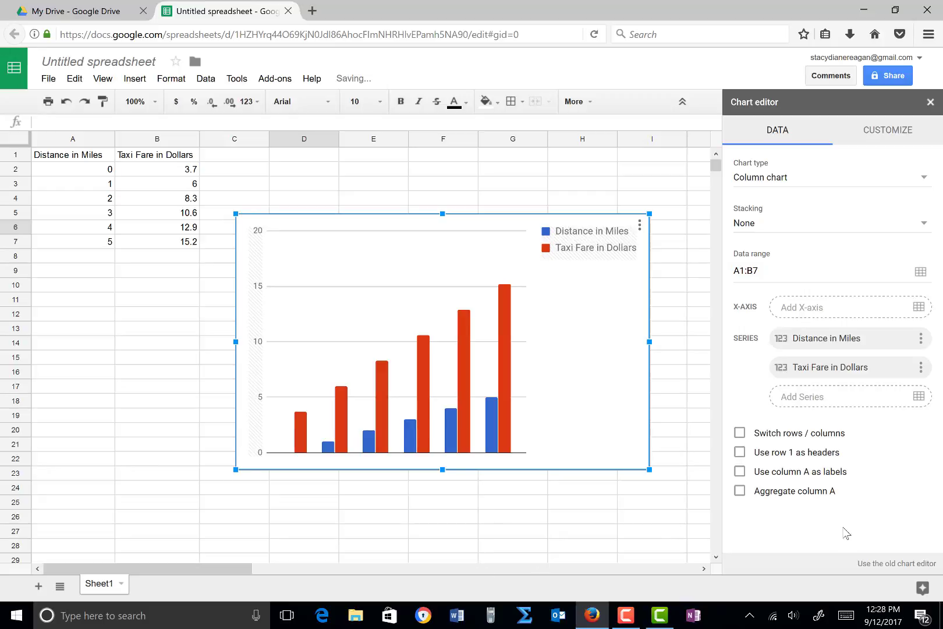
- Switch to the old chart editor, move its window clear of the data table, and title the chart "Linear Data"
click(884, 563)
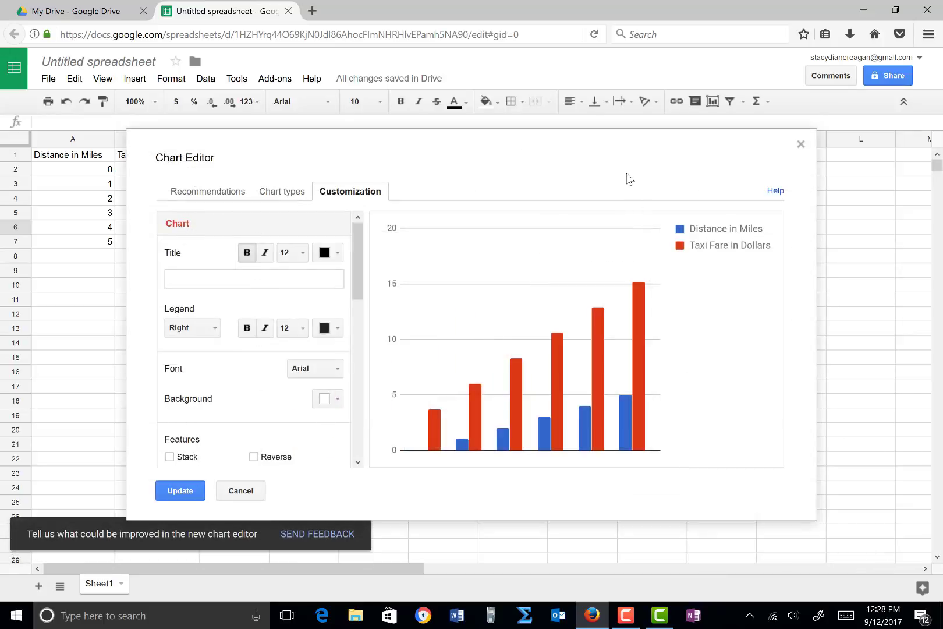
drag(634, 157, 692, 202)
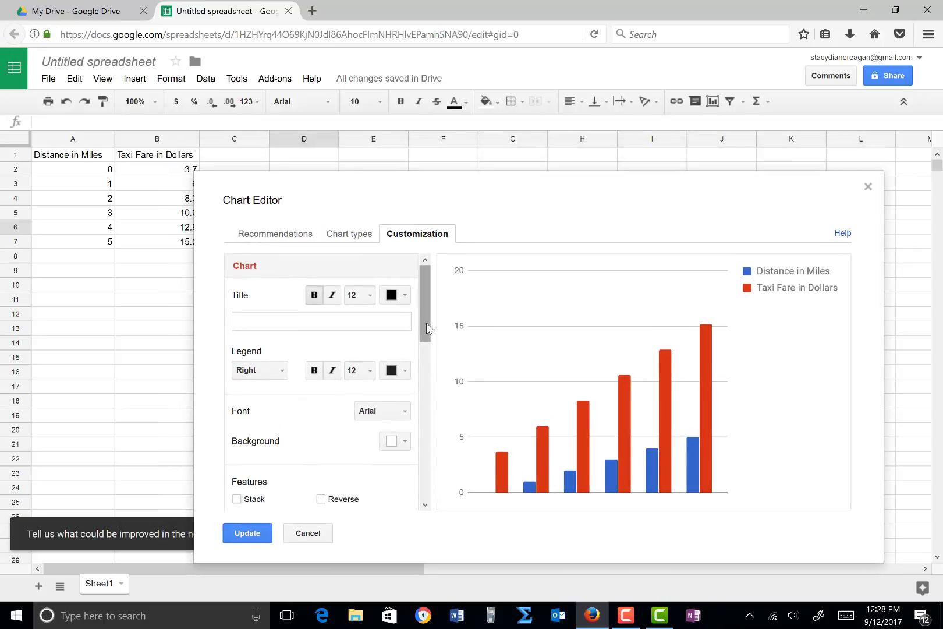
click(360, 318)
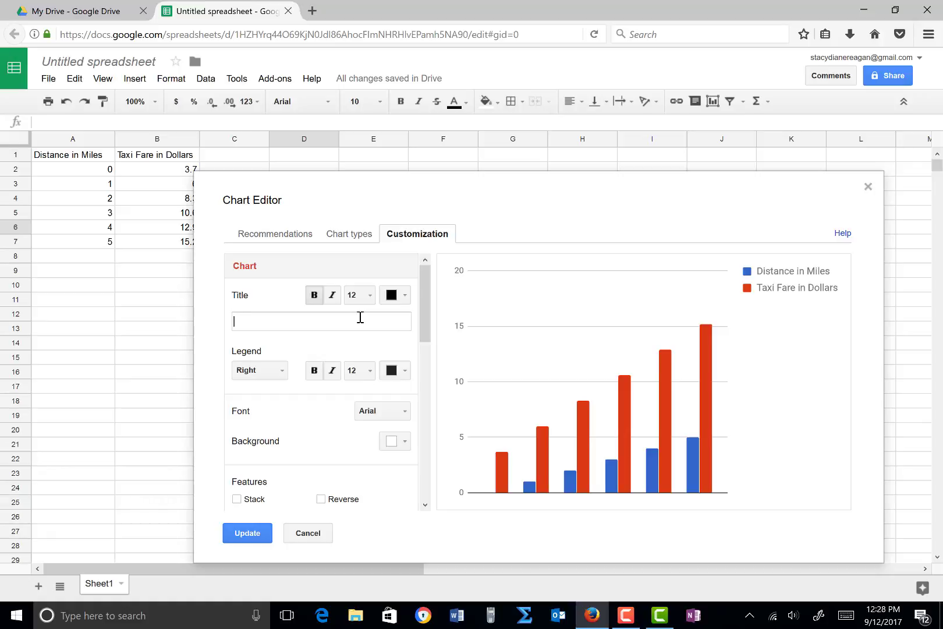
text(Linear Data)
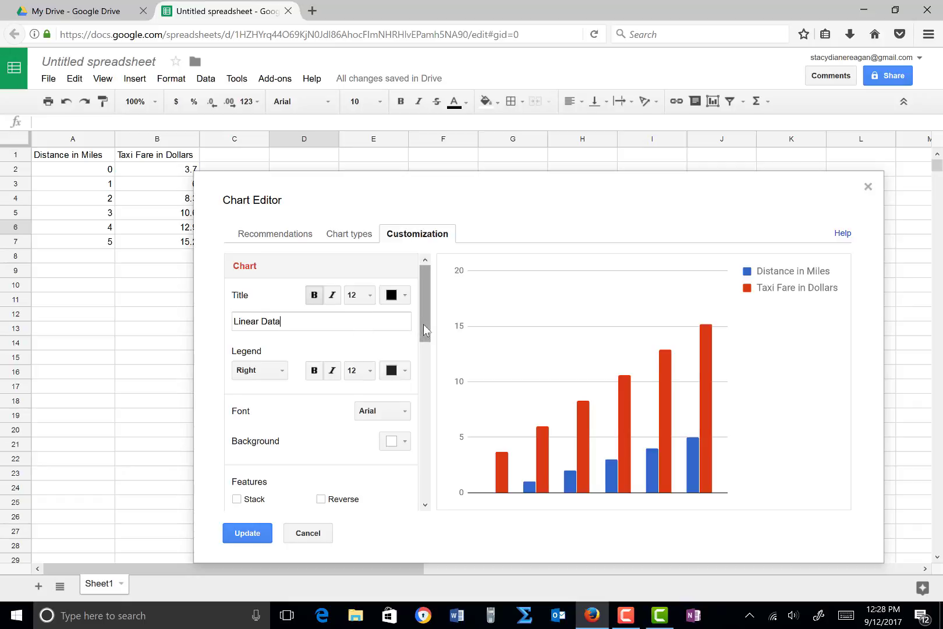
- Change the chart type from column to the scatter chart with plain points
drag(422, 324, 420, 365)
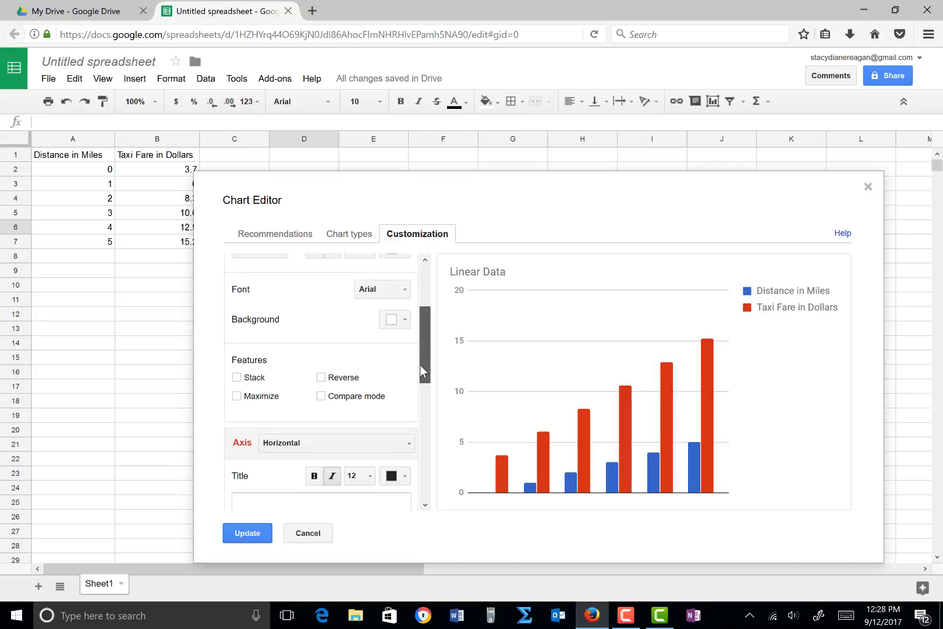
click(347, 237)
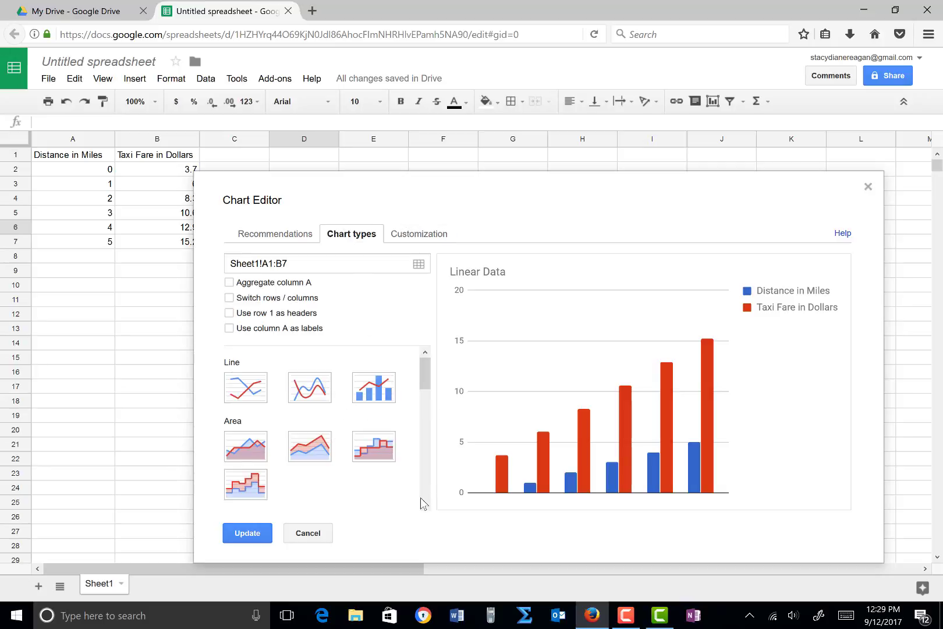
scroll(428, 506, down, 3)
scroll(428, 506, down, 4)
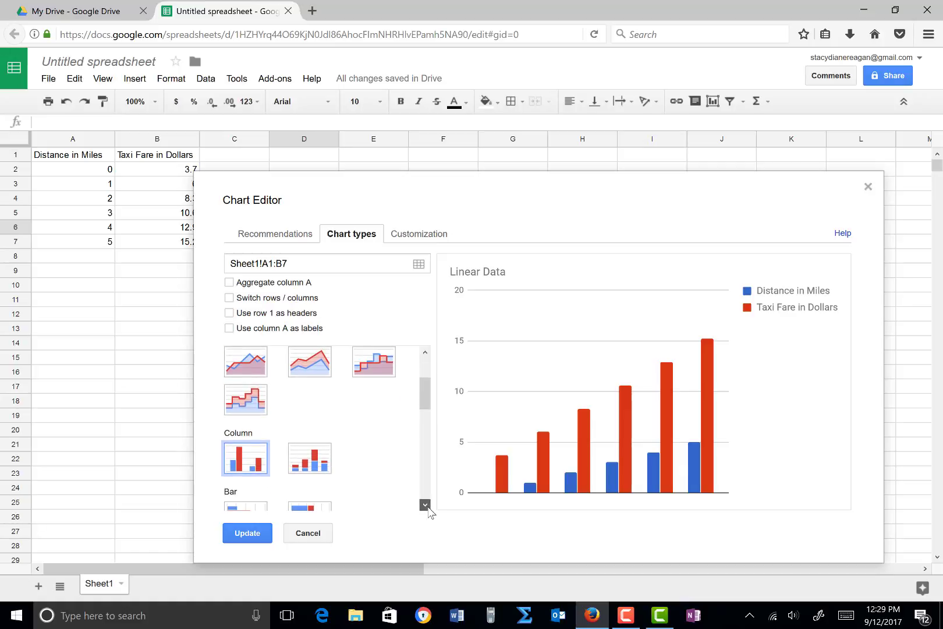
scroll(428, 506, down, 2)
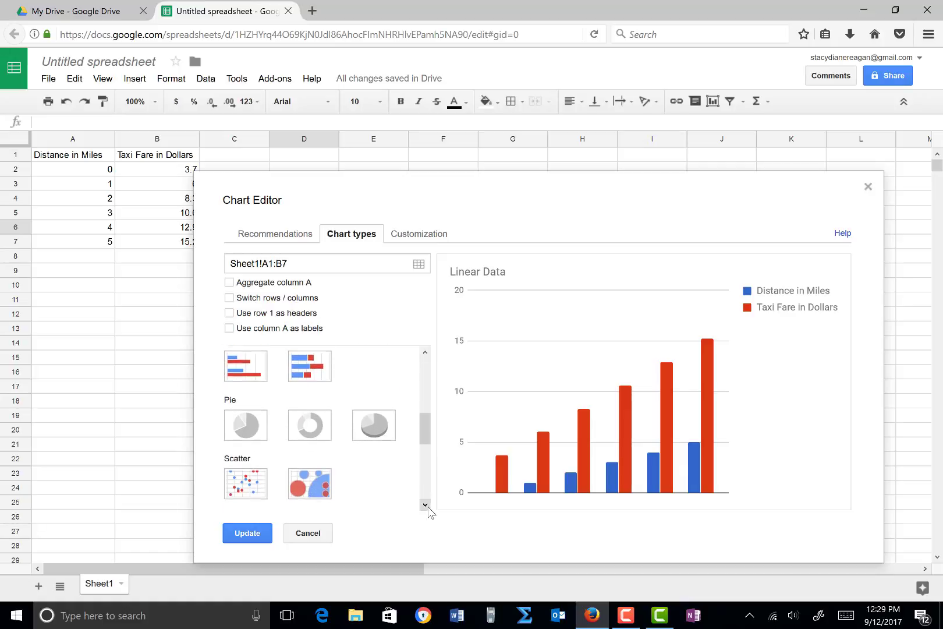
click(252, 467)
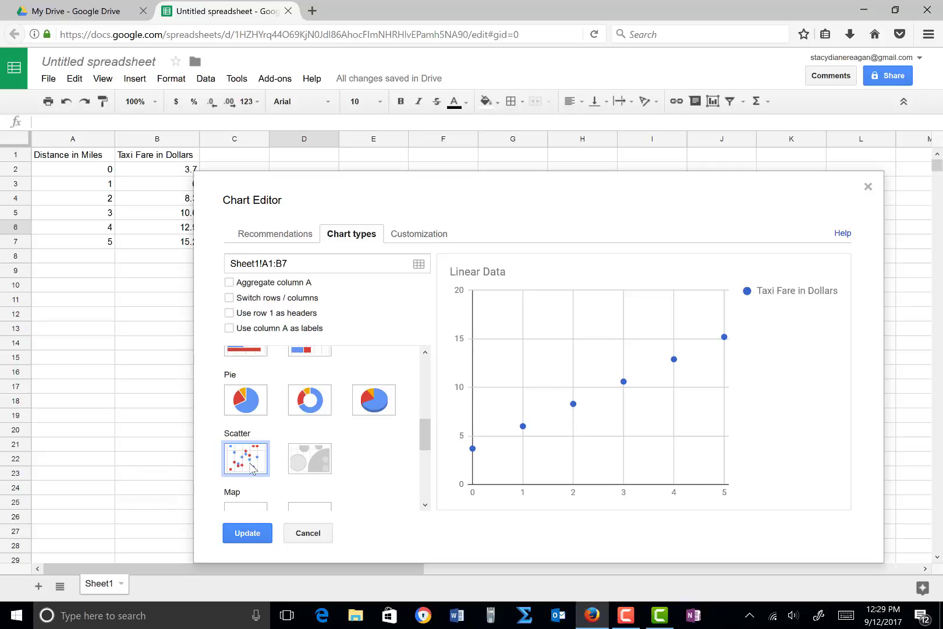
- Add a Linear trendline to the Taxi Fare in Dollars series in the chart's customization settings
click(414, 233)
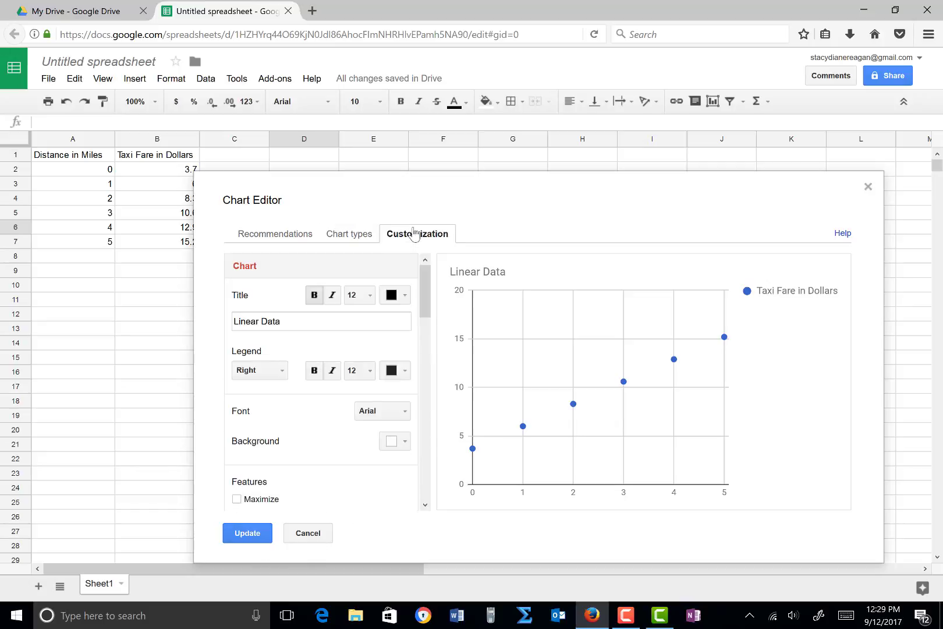
click(425, 505)
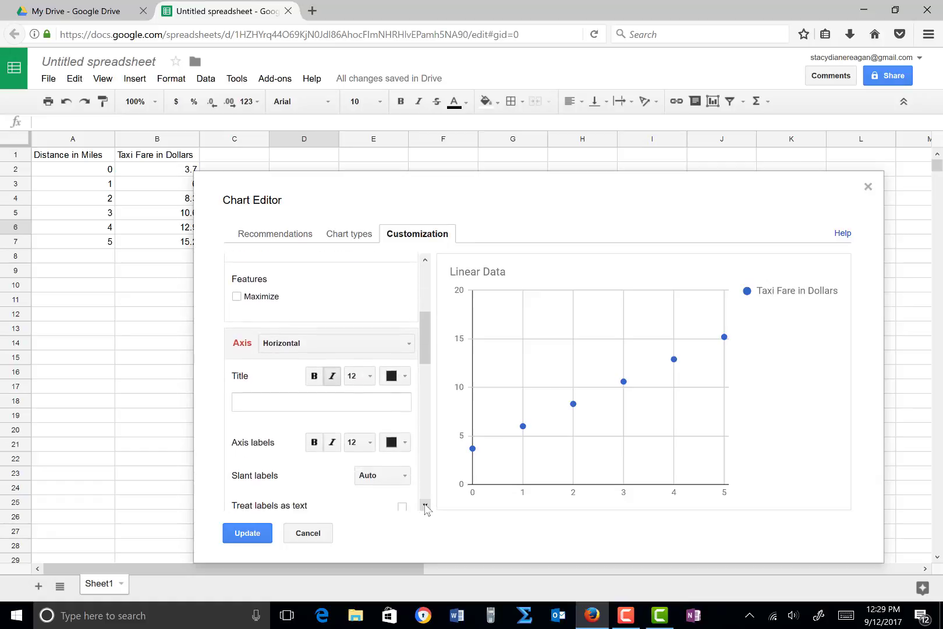
click(426, 505)
click(426, 505)
click(425, 506)
click(426, 505)
click(425, 506)
click(426, 505)
click(426, 506)
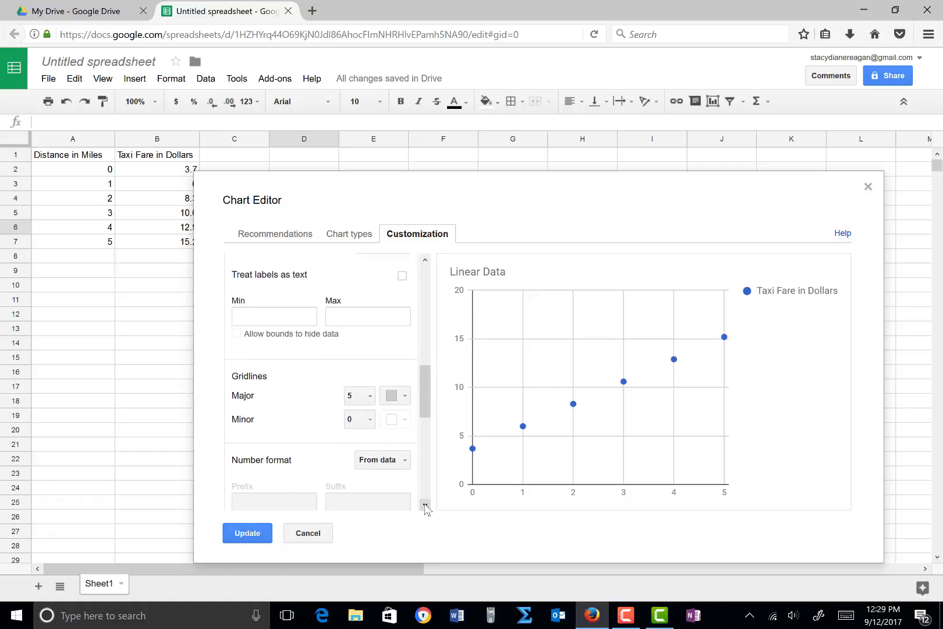
click(425, 505)
click(425, 505)
click(426, 505)
click(426, 505)
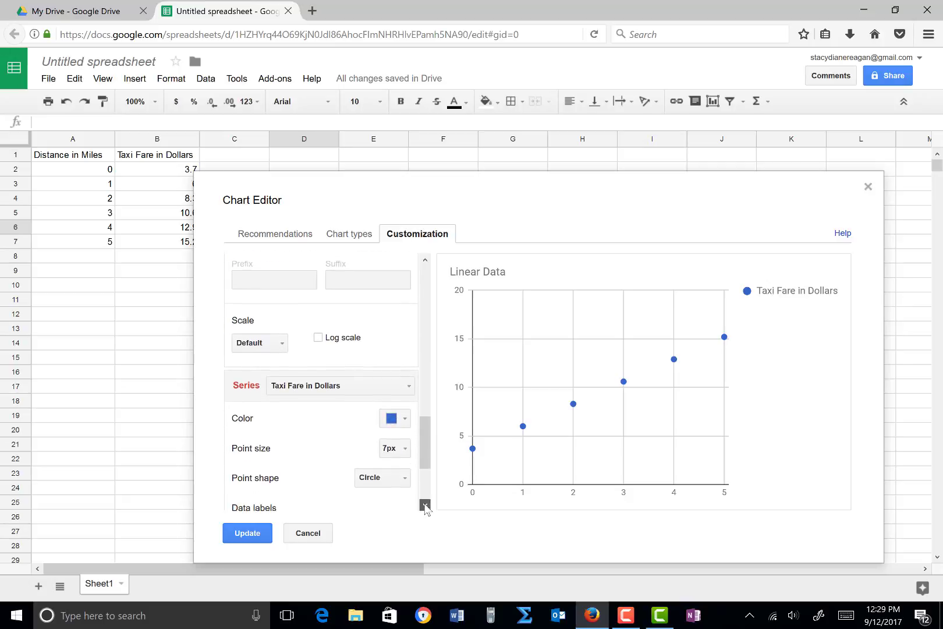
click(426, 505)
click(426, 506)
click(425, 505)
click(425, 505)
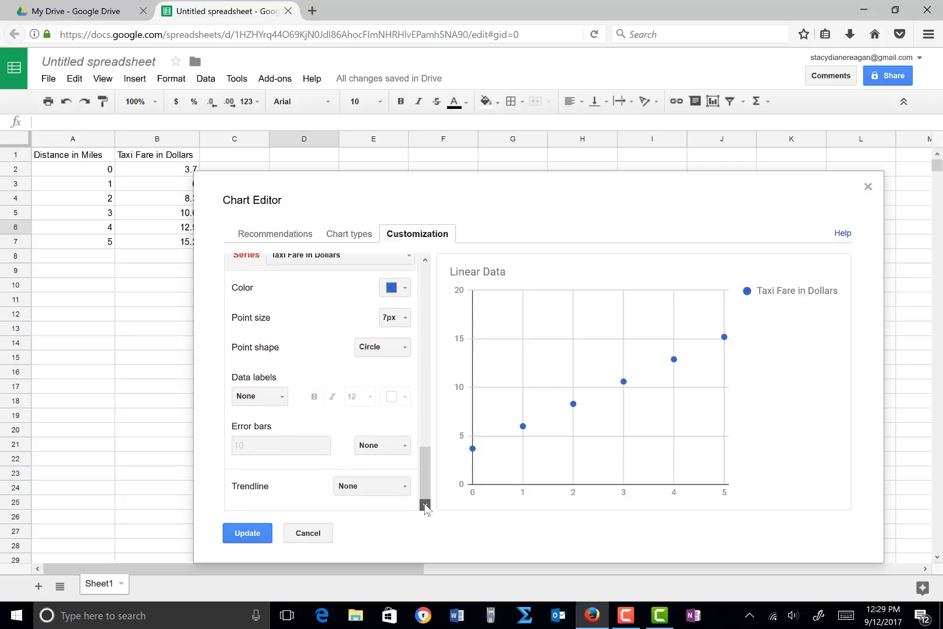
click(404, 488)
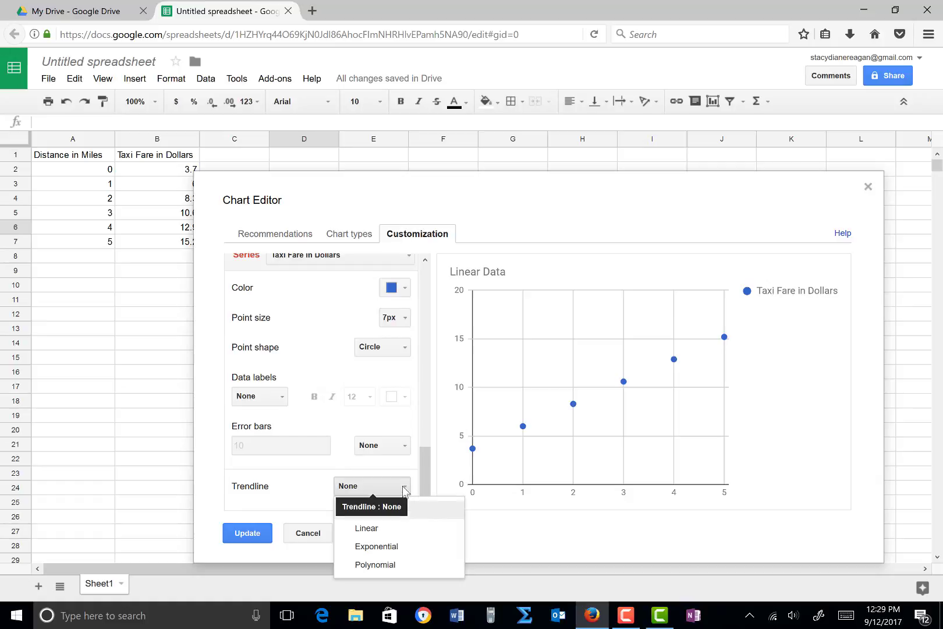
click(383, 531)
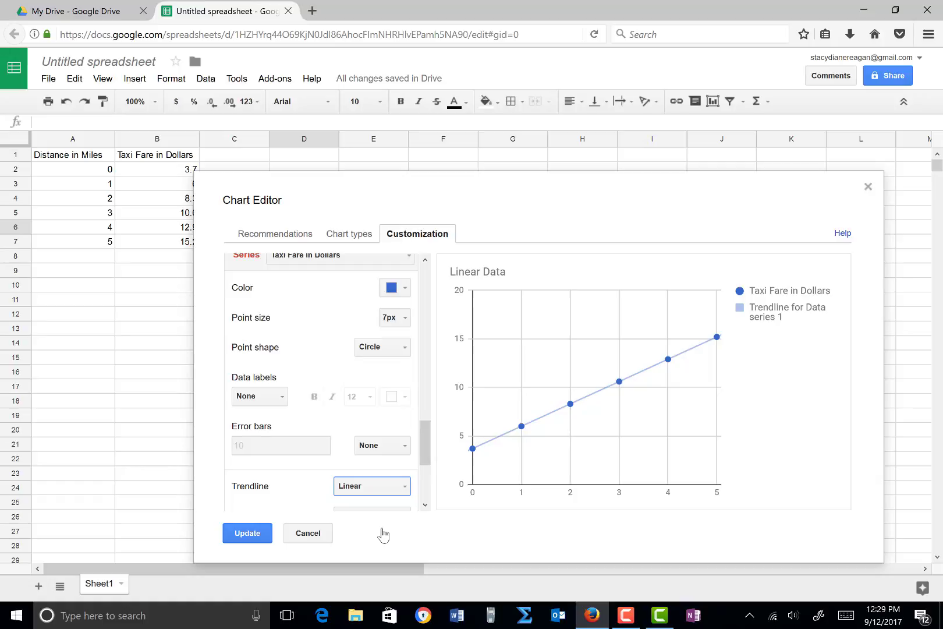
- Label the trendline with its equation, show the R² value, and update the chart in the sheet
click(425, 505)
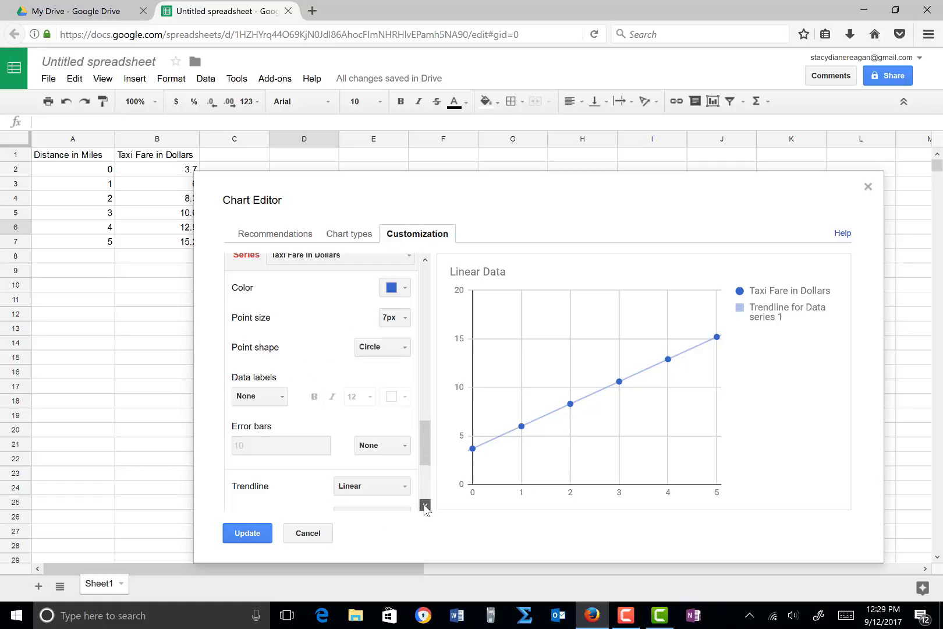
click(425, 505)
click(425, 505)
click(425, 505)
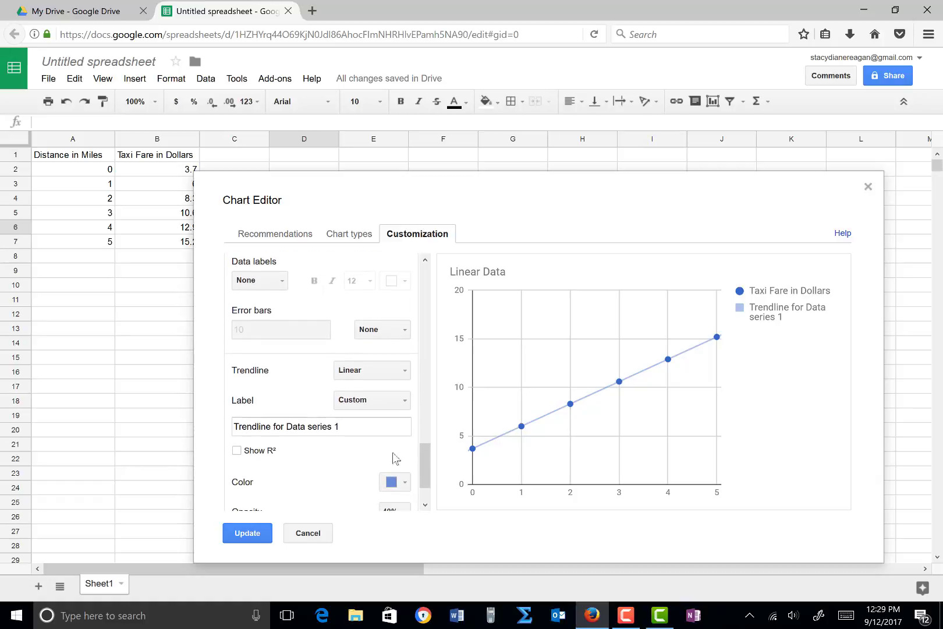
click(408, 404)
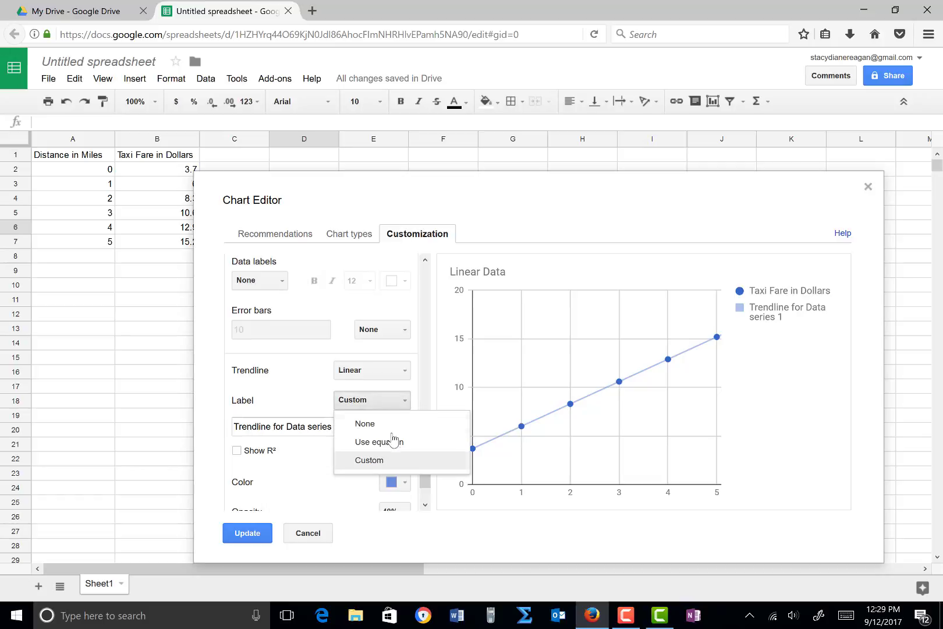
click(389, 441)
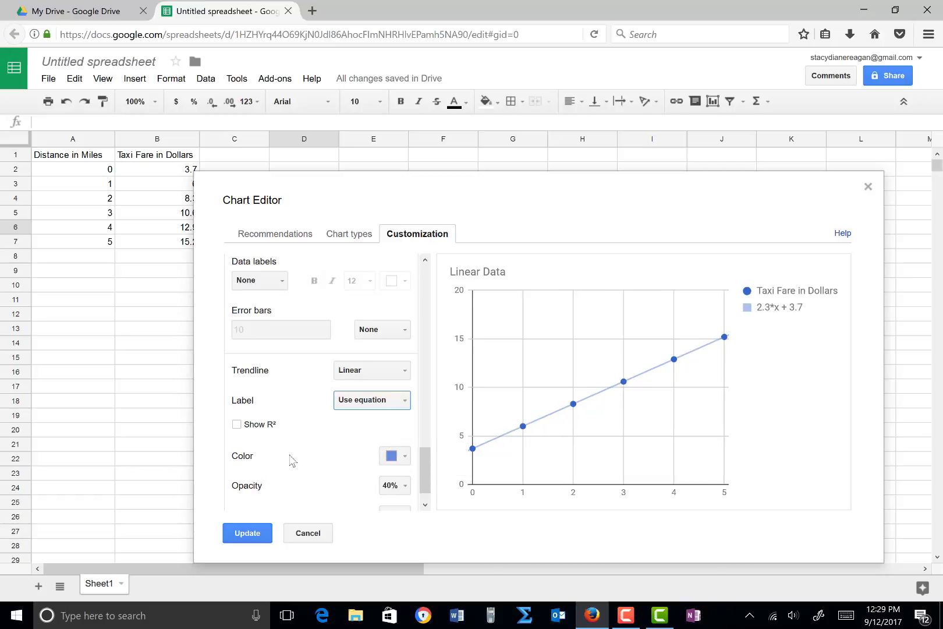
click(240, 426)
click(259, 534)
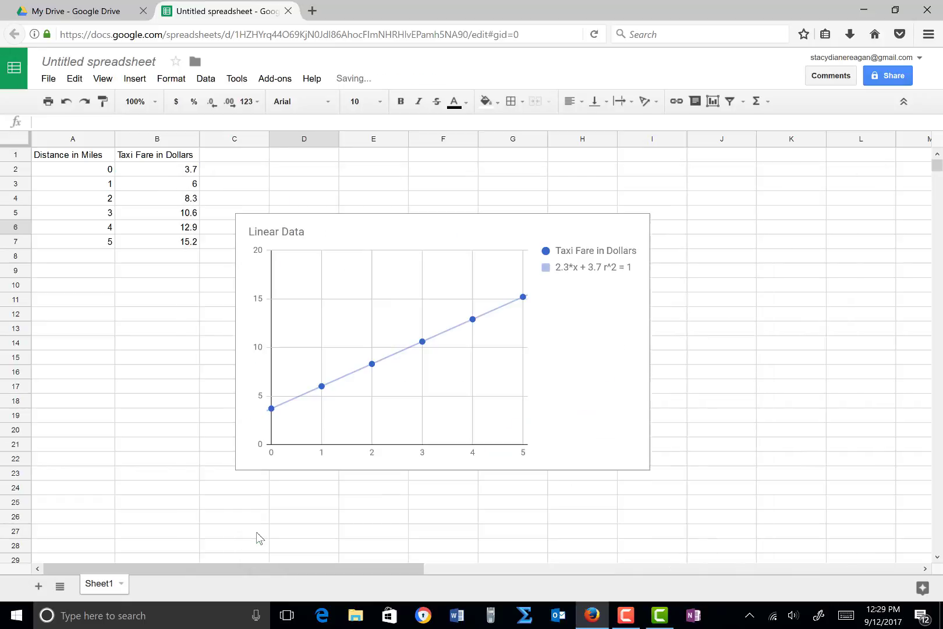
- Rename the spreadsheet to "Test Review" followed by the owner's surname
click(143, 56)
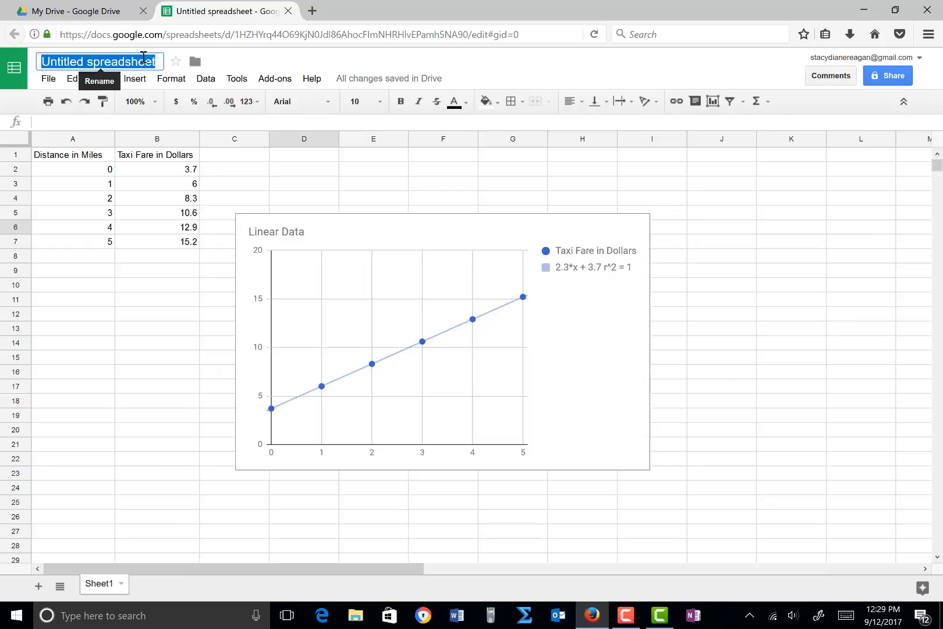
text(Test Re)
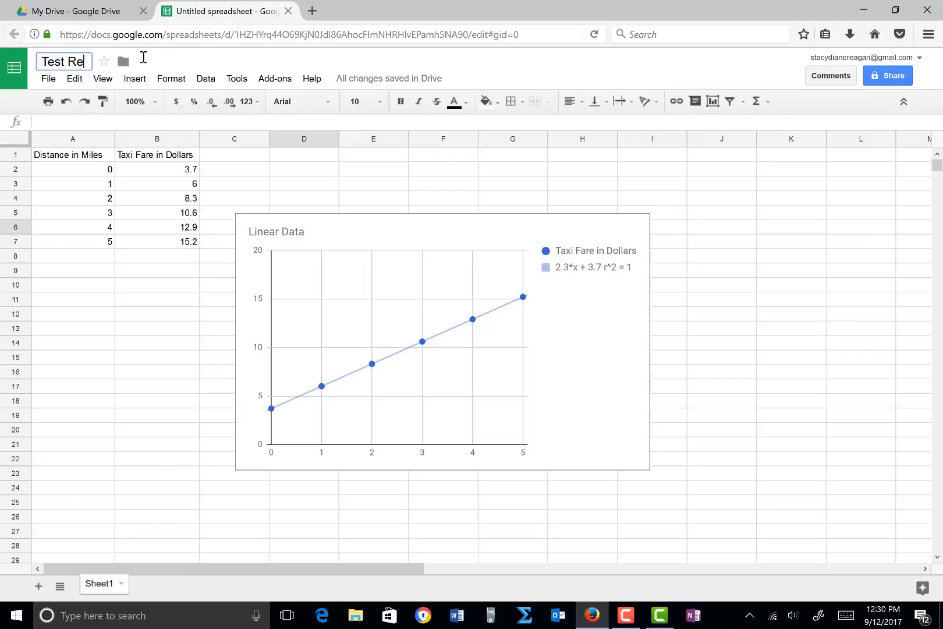
text(view Reagan)
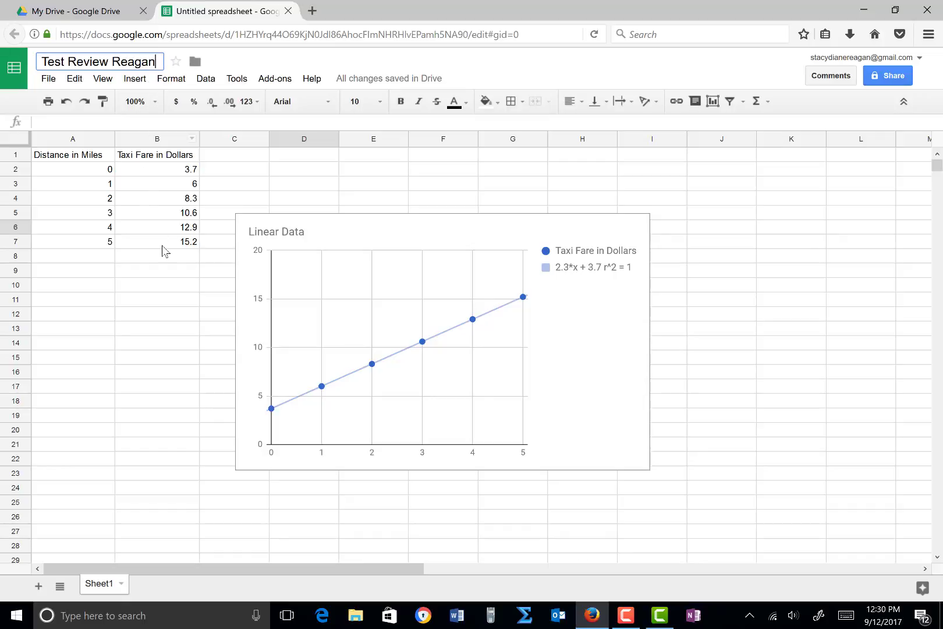
click(189, 299)
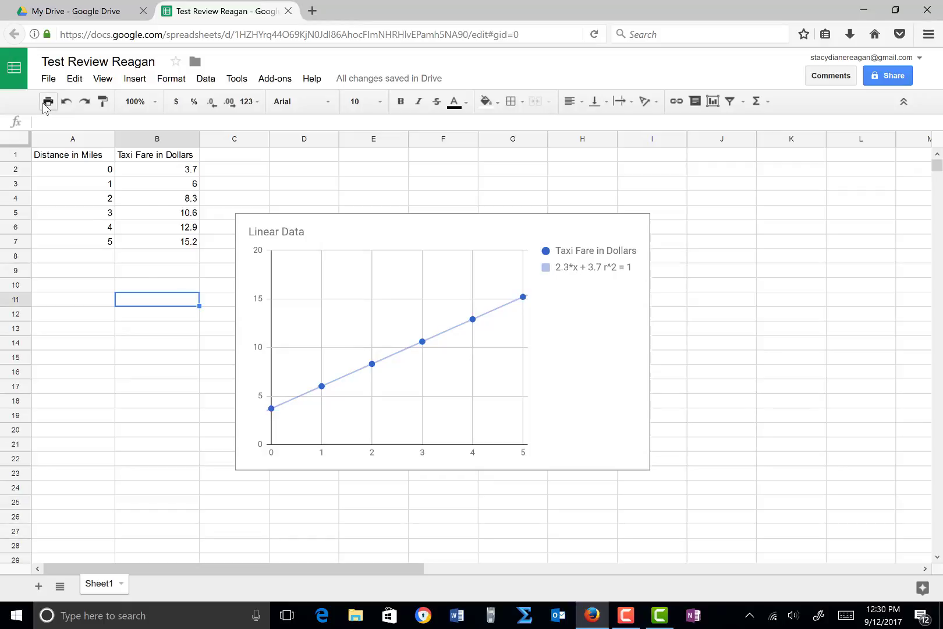
- Export the current sheet as a PDF document and open the file with the default TWINUI app
click(49, 79)
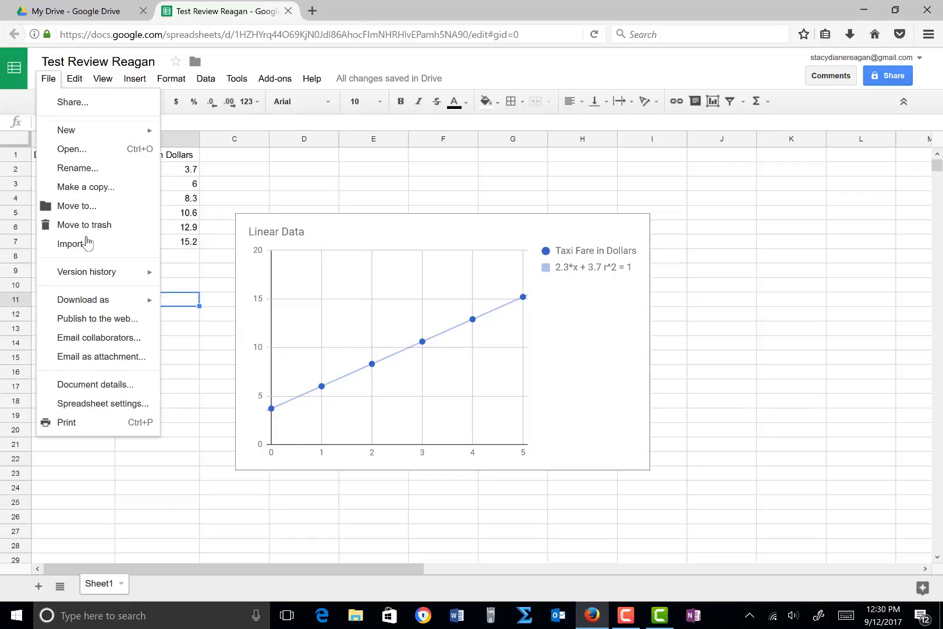
mouse_move(101, 299)
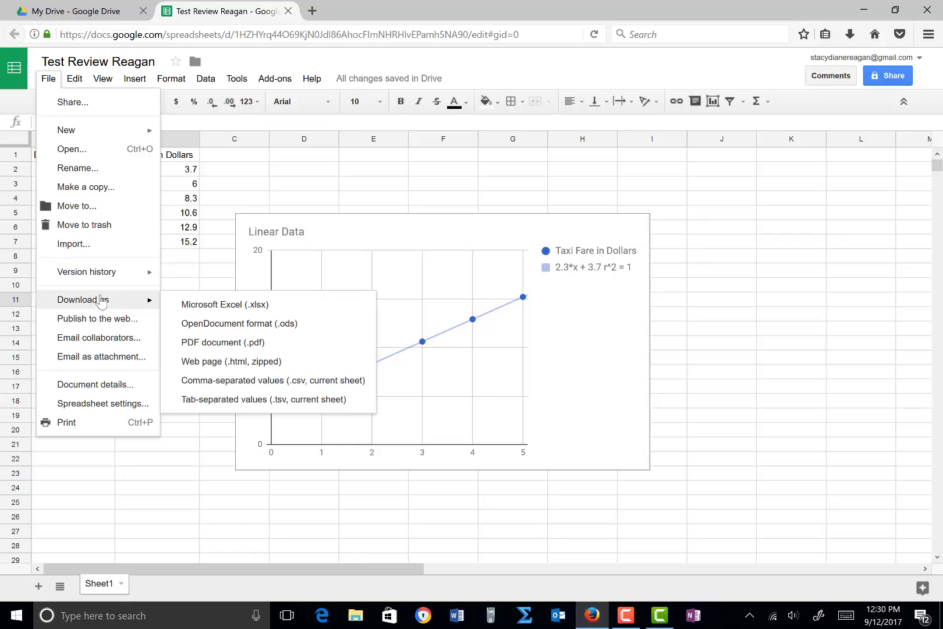
click(203, 348)
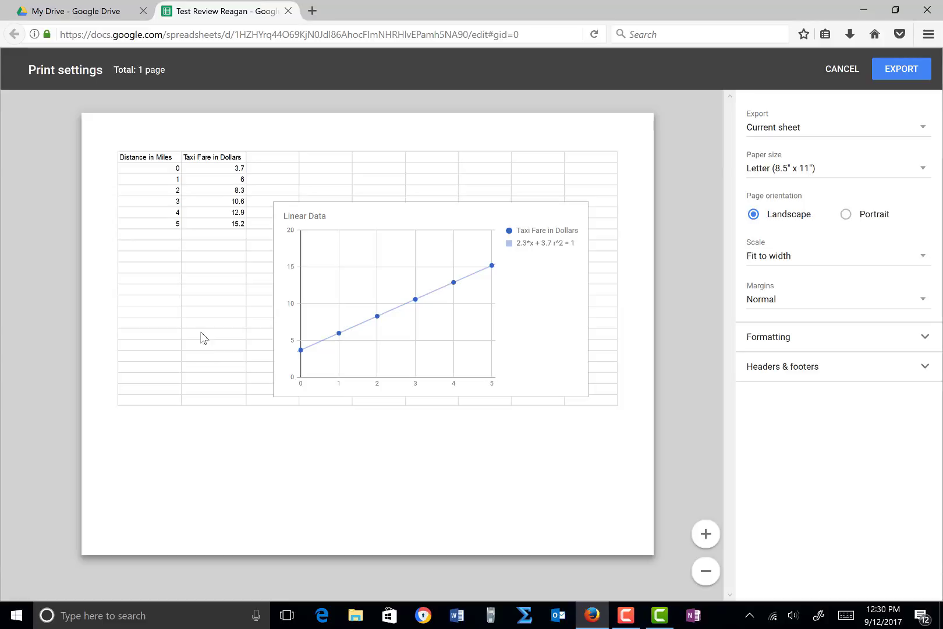
click(909, 72)
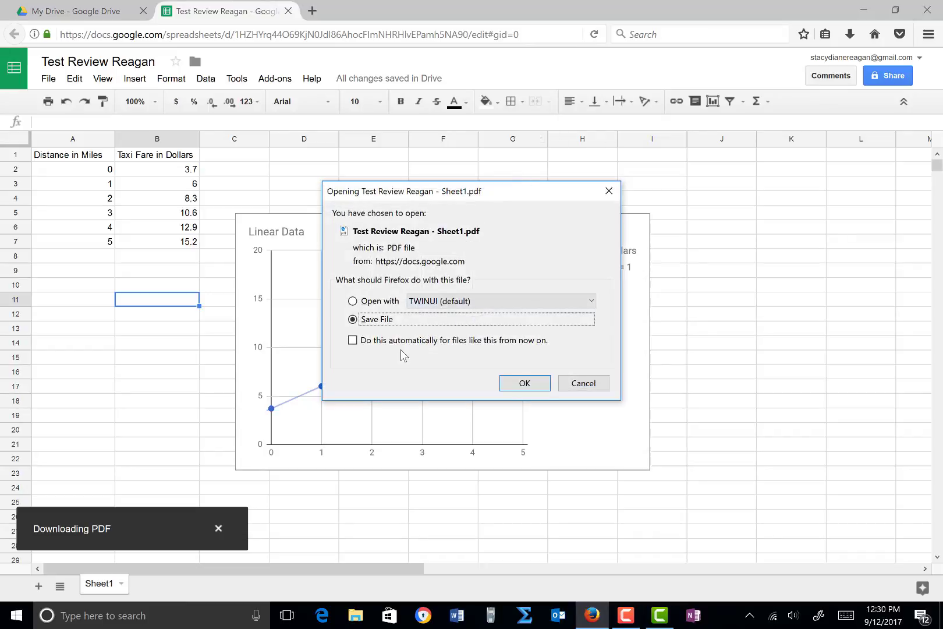
click(353, 303)
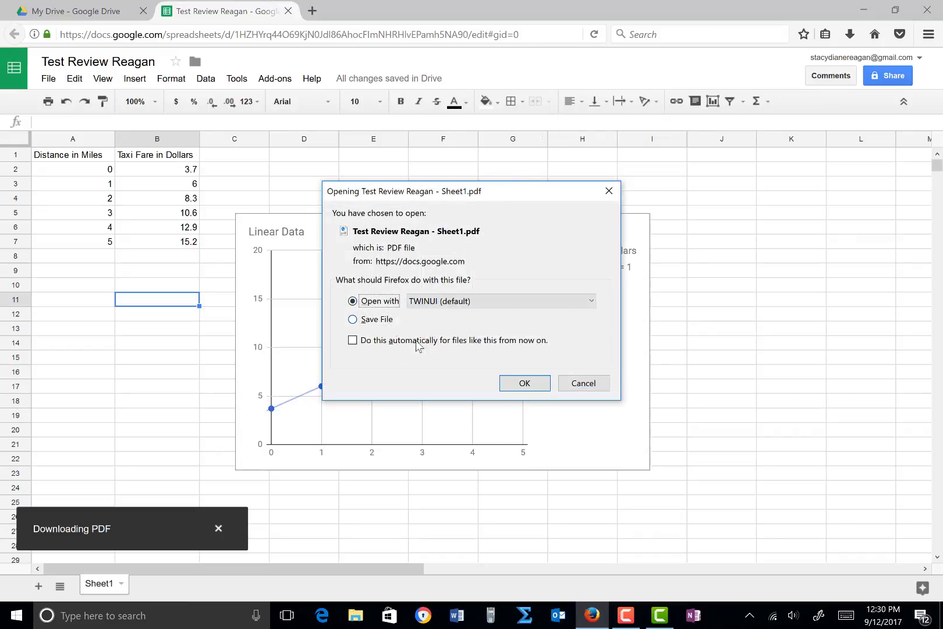
click(522, 385)
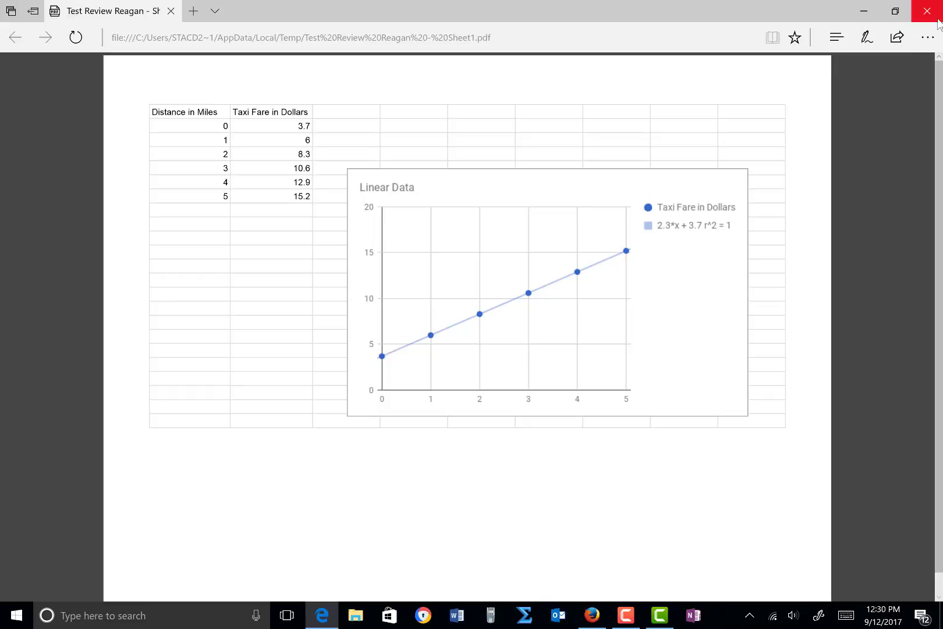
- Save the PDF to the Desktop folder, keeping the suggested file name and the PDF file type
click(928, 41)
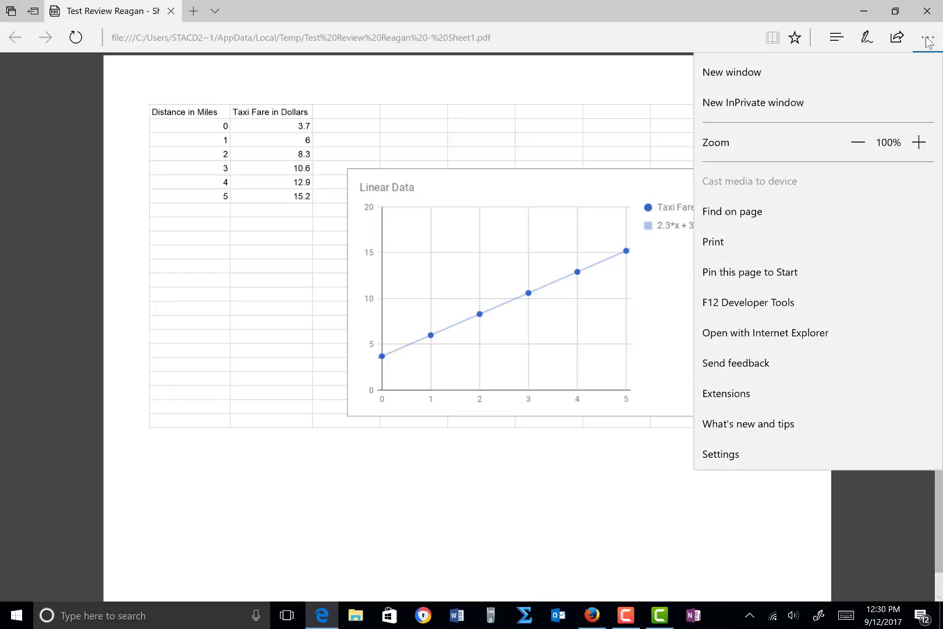
click(556, 541)
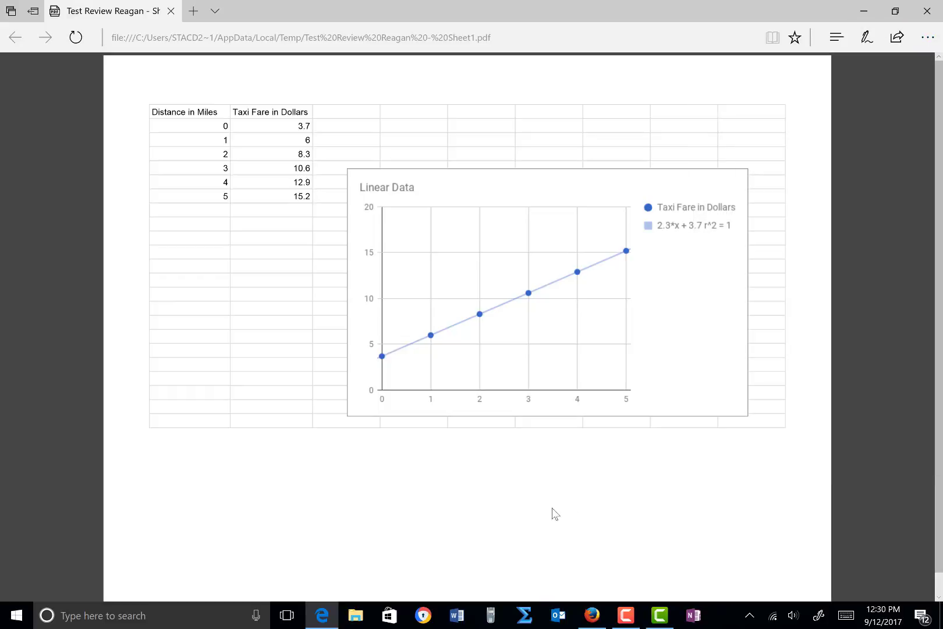
right_click(570, 532)
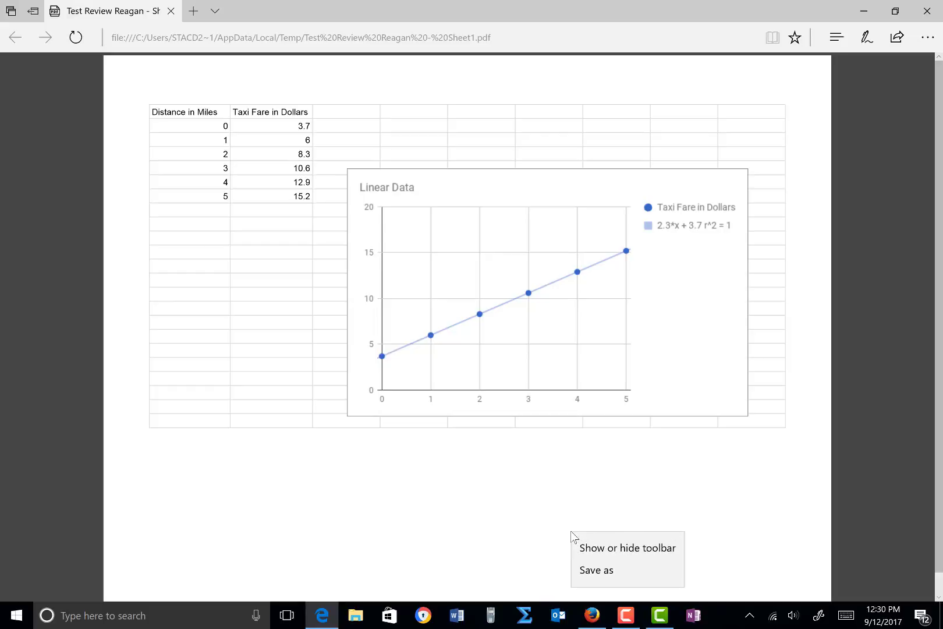
click(582, 569)
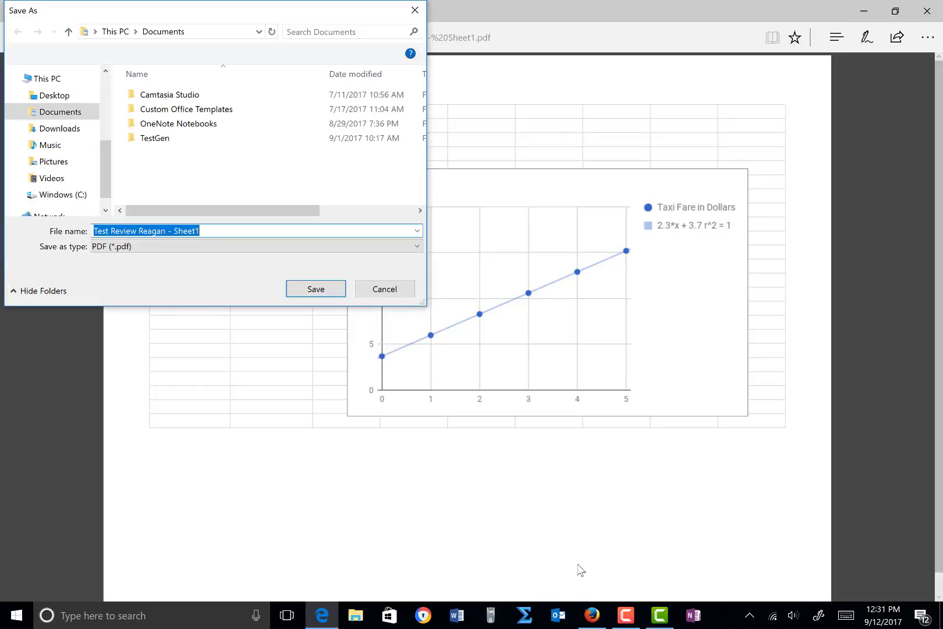
click(58, 95)
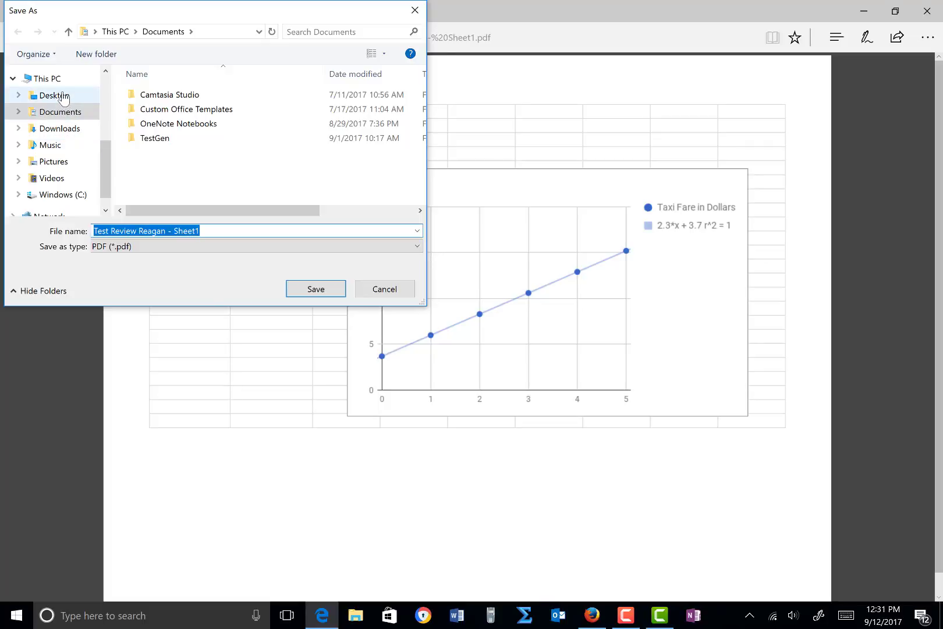
click(316, 288)
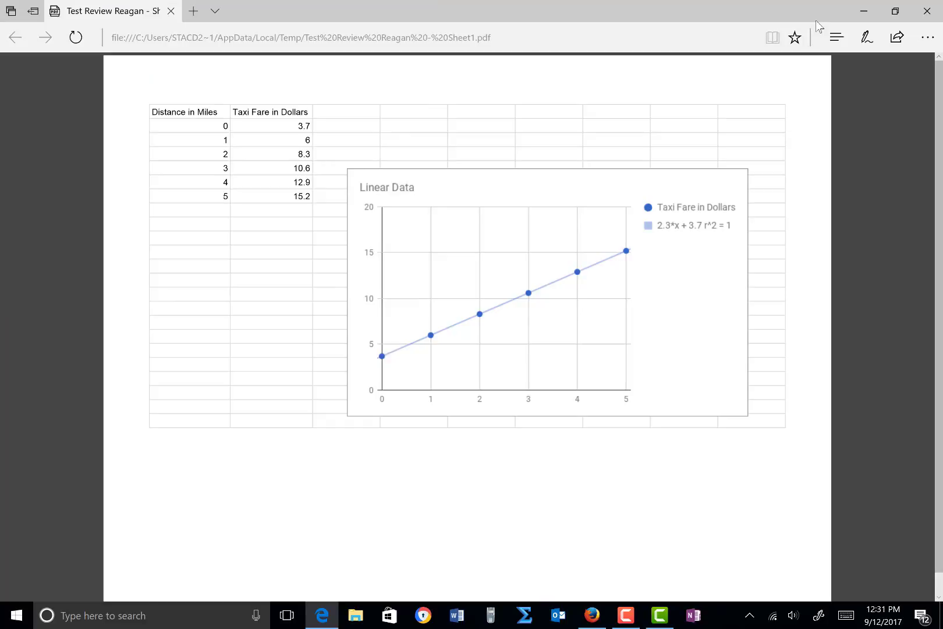
- Close the temporary PDF, clear the desktop, and open the saved PDF there to check its table and chart before closing it
click(927, 14)
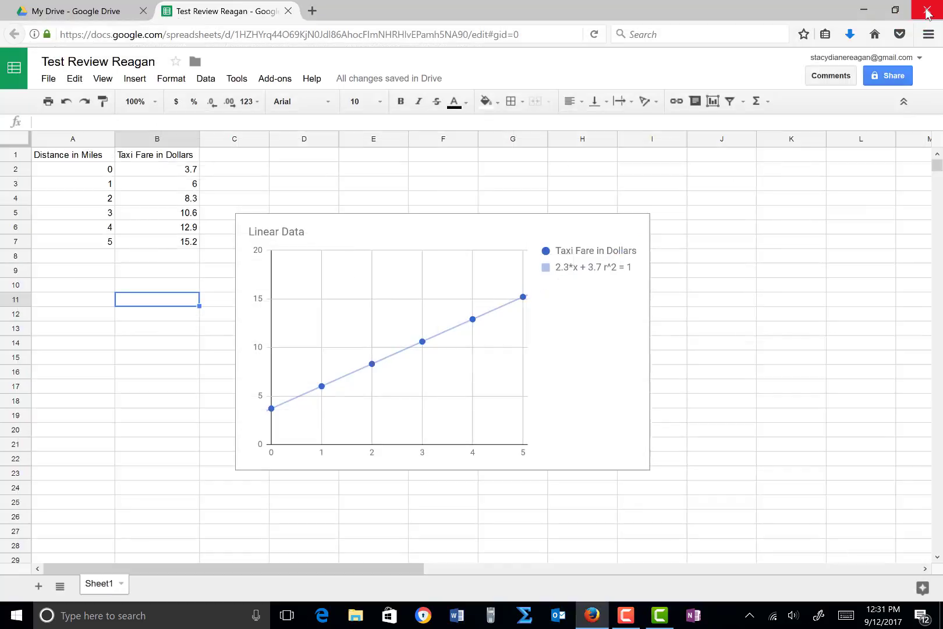
click(866, 11)
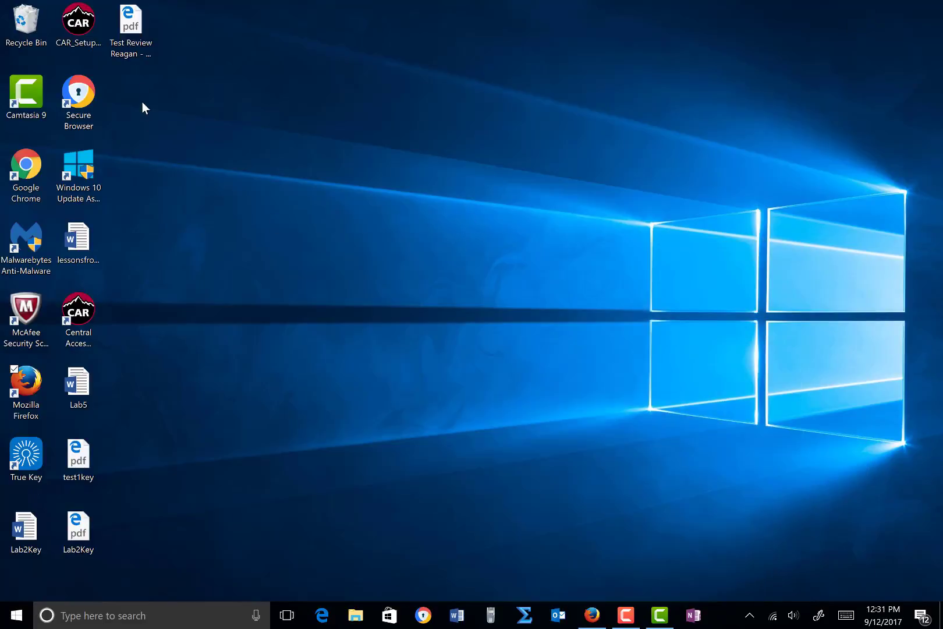
double_click(132, 21)
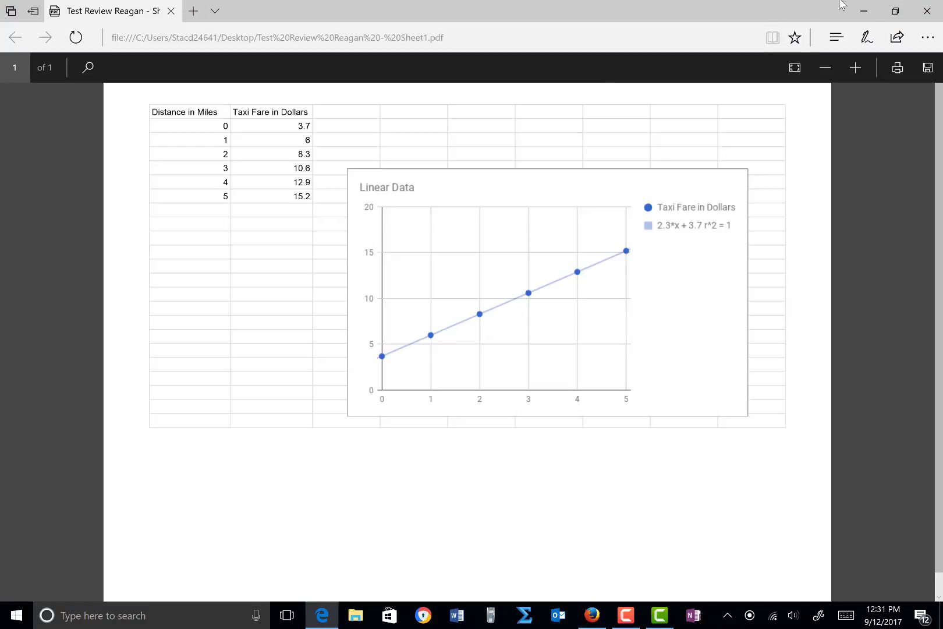
click(926, 9)
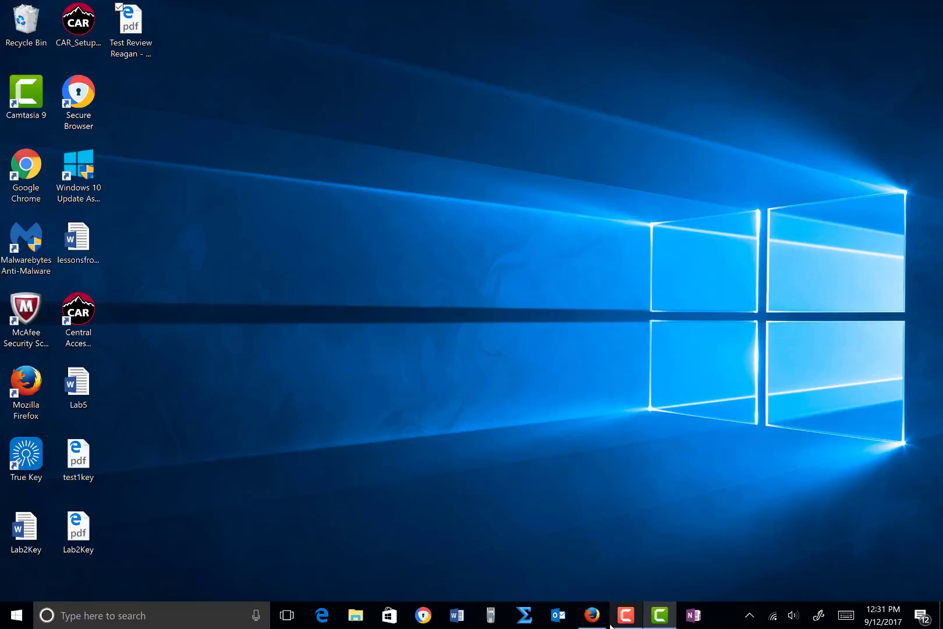
- Launch Word, set it aside, and reopen the saved PDF from the desktop to read the trendline equation
click(453, 617)
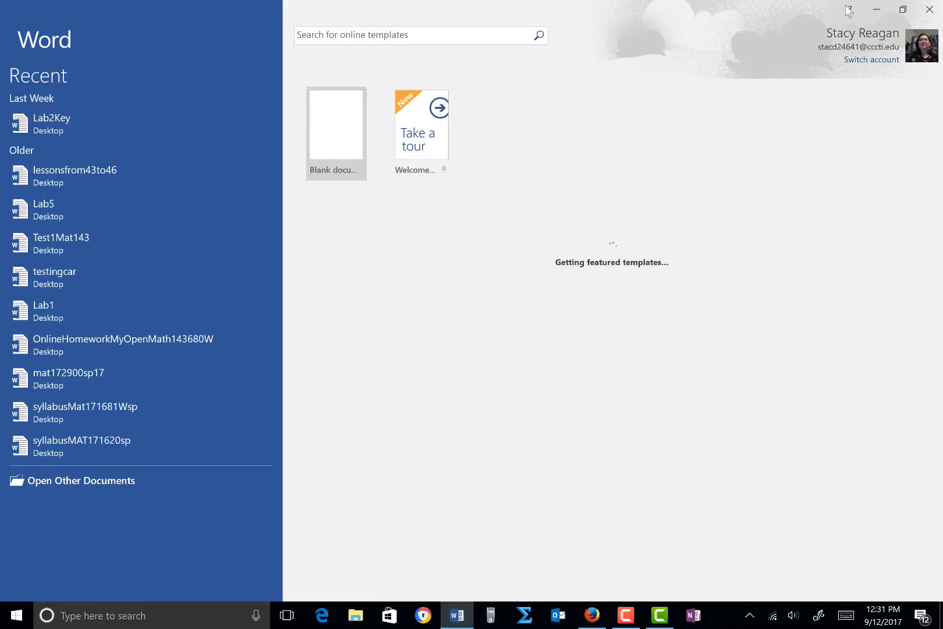
click(875, 8)
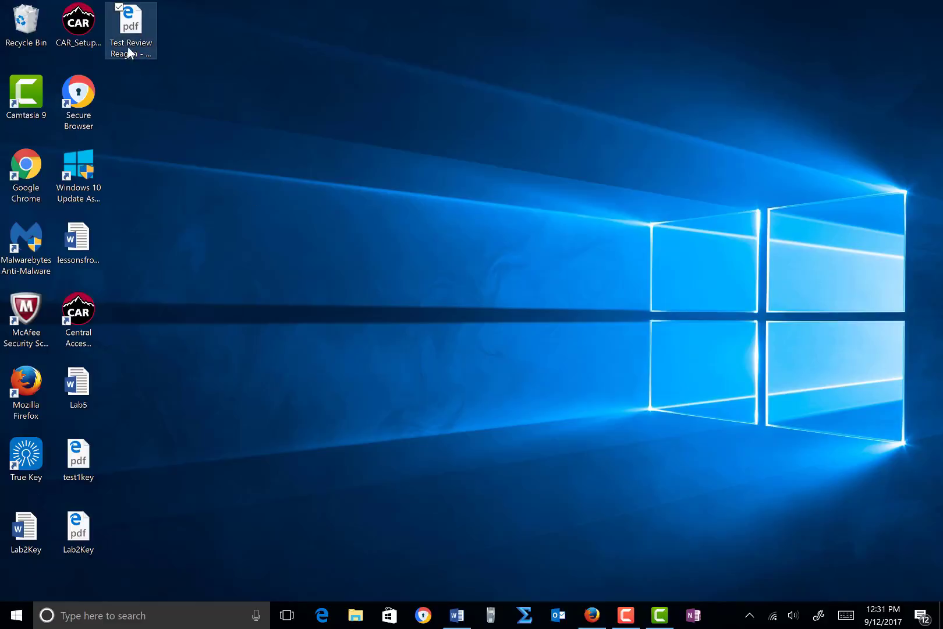
double_click(128, 30)
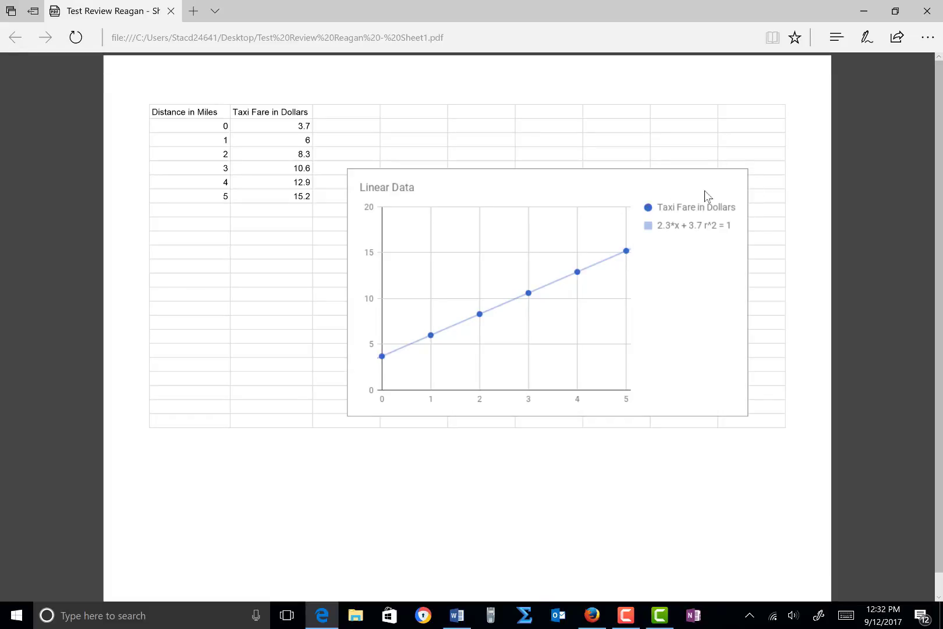
- Switch to Word, create a blank document, and enter the trendline expression 2.3X+3.7 on the first line
click(464, 616)
click(332, 135)
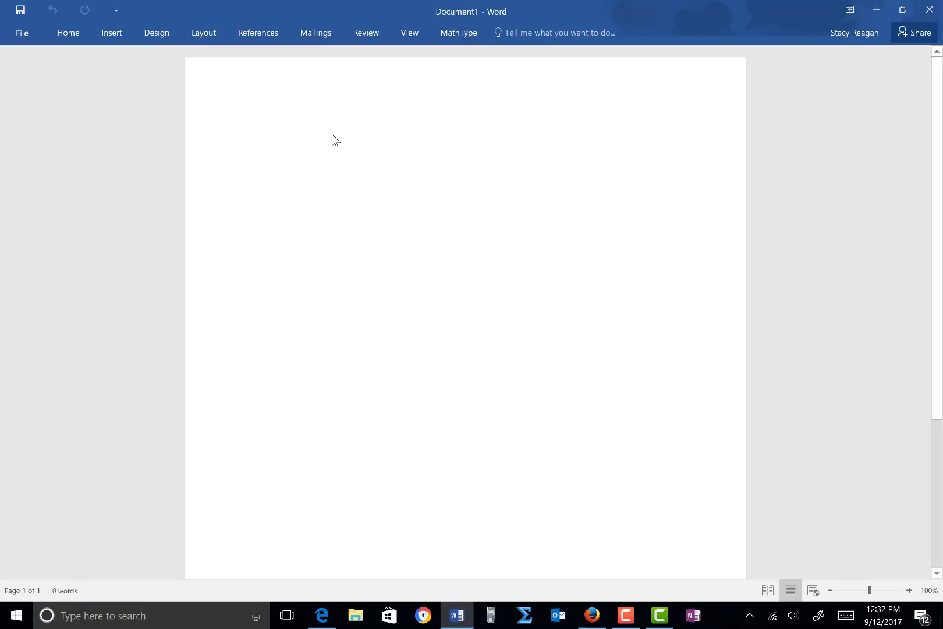
text(2.3X)
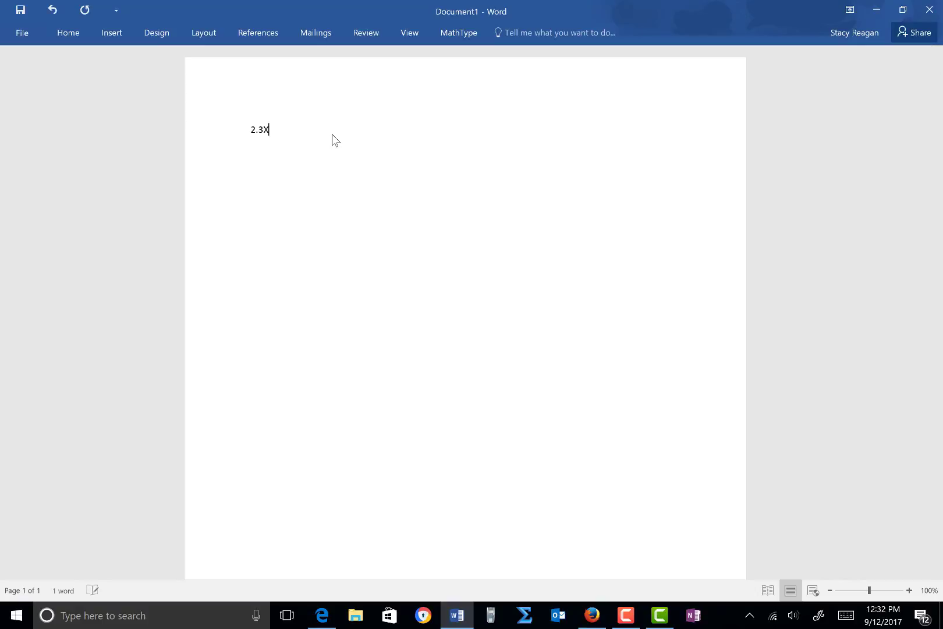
text(+3.7)
key(Return)
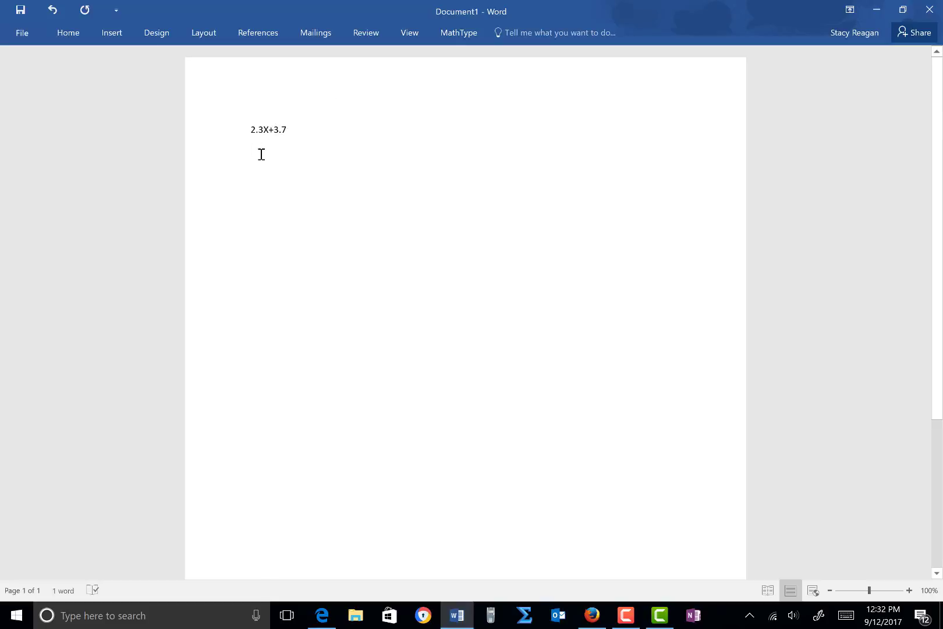
- Substitute 15 for X on the next line as 2.3(15)+3.7, and add 38.2 and $38.20 on separate lines below
text(2.3(15)
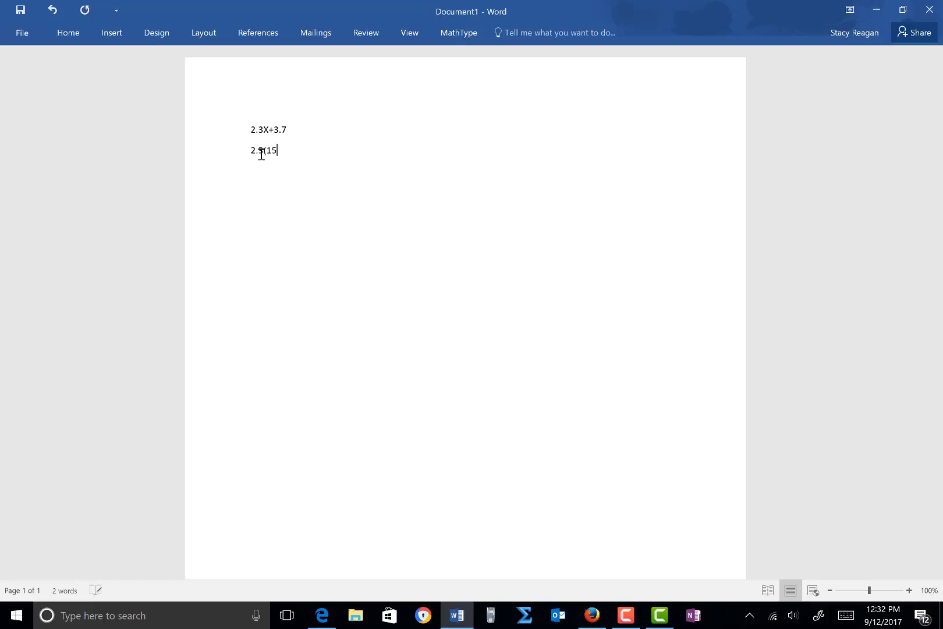
text()+3.7)
key(Return)
text(38.2)
key(Return)
text($38.20)
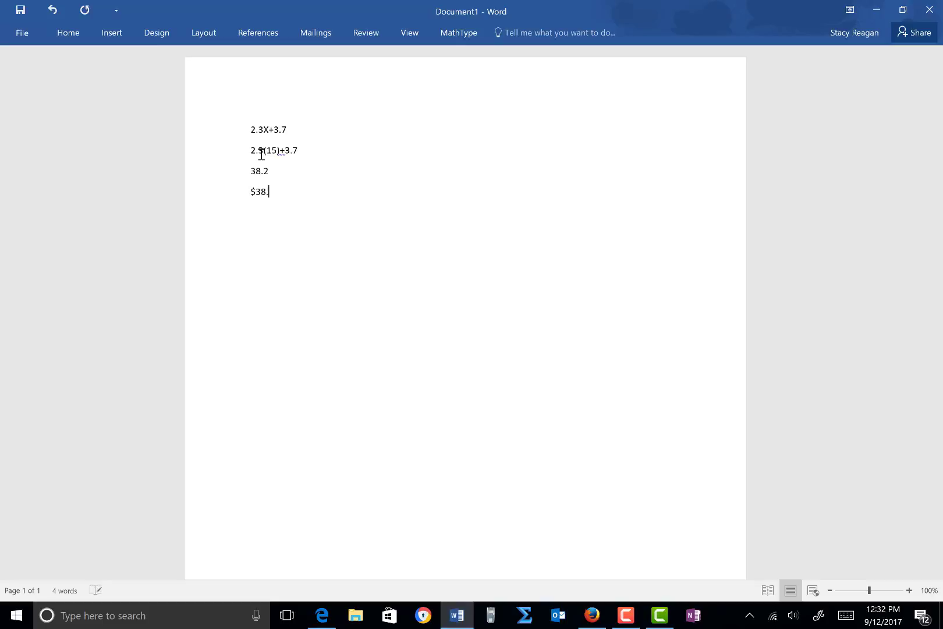